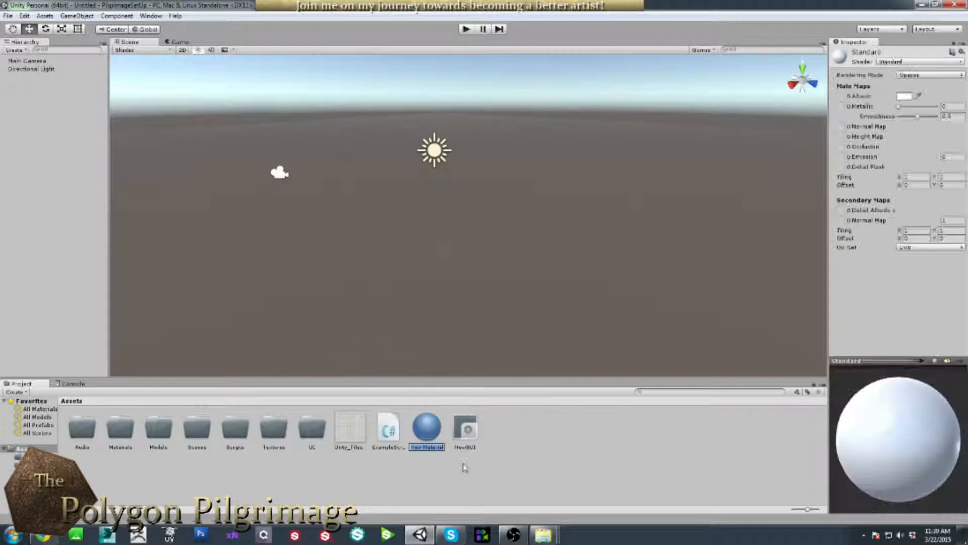
Rename the new material to DirtyTileMaterial.
{"action": "type", "text": "DirtyTiles"}
{"action": "key", "text": "BackSpace"}
{"action": "type", "text": "Material"}
{"action": "key", "text": "Return"}
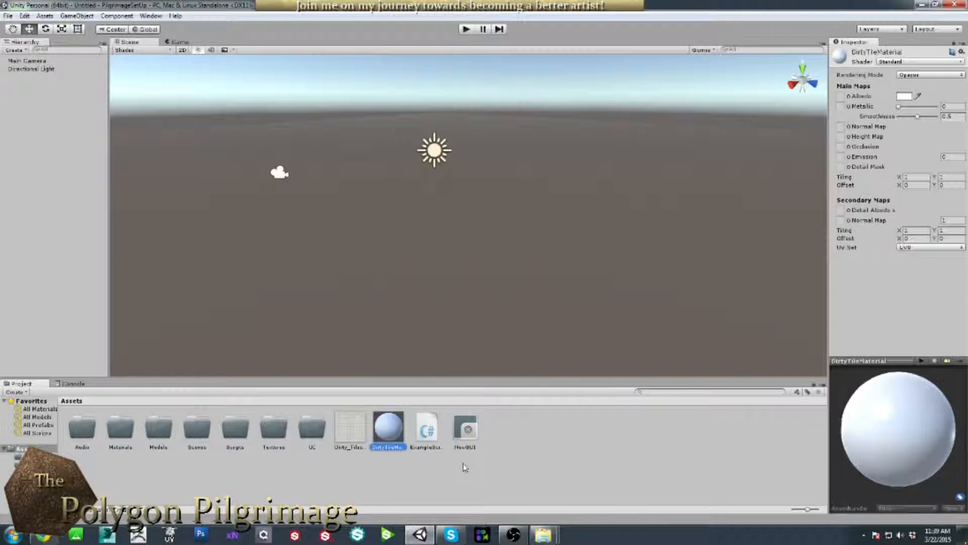
Move DirtyTileMaterial into the Materials folder and the tile texture into Textures.
{"action": "left_click", "coordinate": [516, 444]}
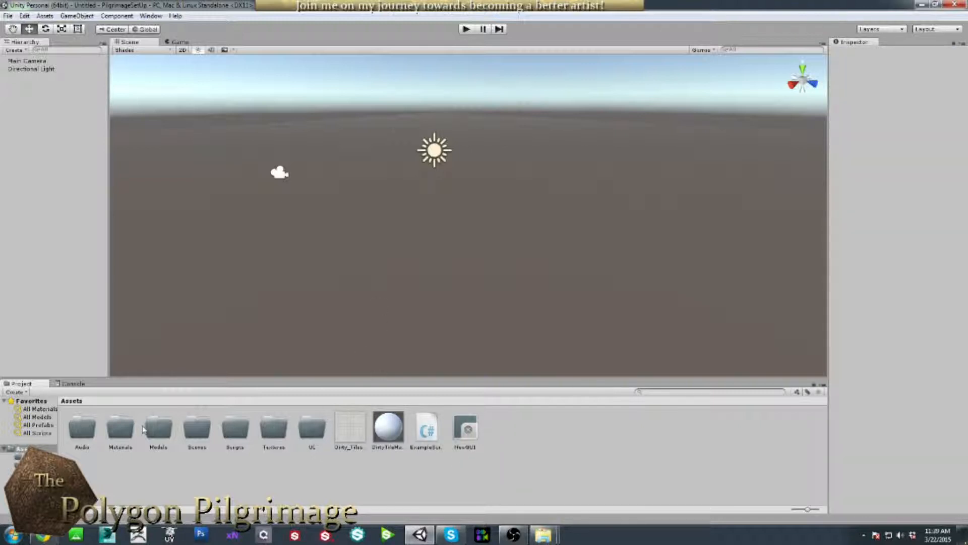
{"action": "left_click", "coordinate": [386, 428]}
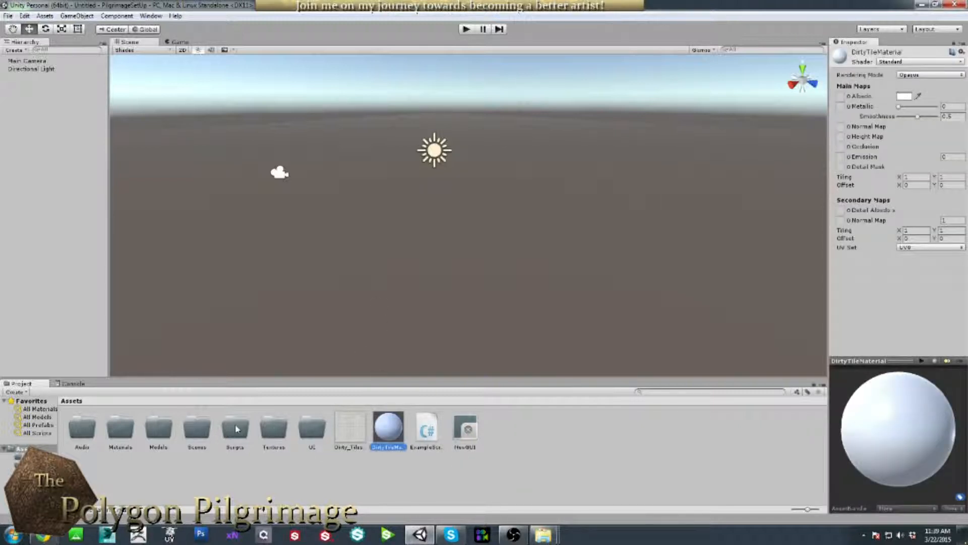
{"action": "left_click", "coordinate": [121, 429]}
{"action": "left_click", "coordinate": [351, 428]}
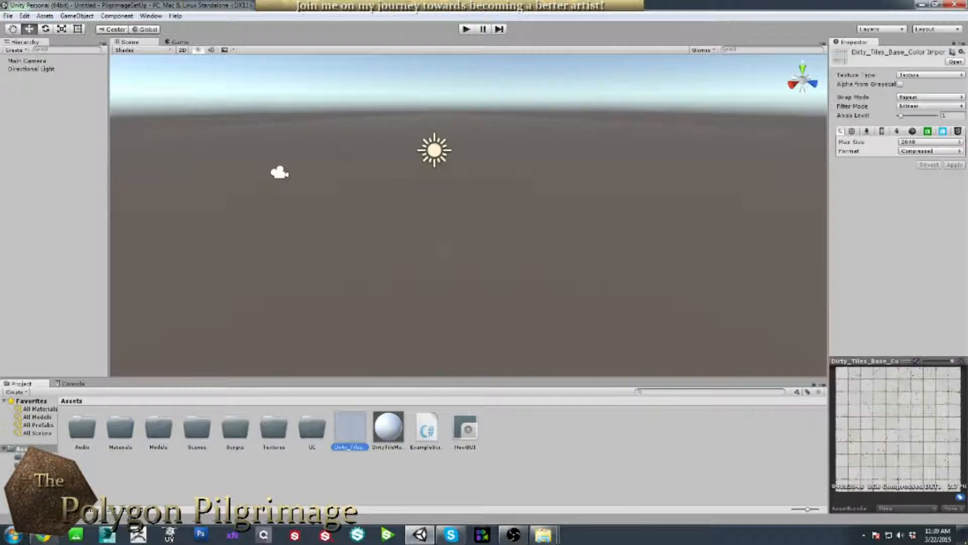
{"action": "left_click", "coordinate": [275, 431]}
{"action": "left_click", "coordinate": [539, 428]}
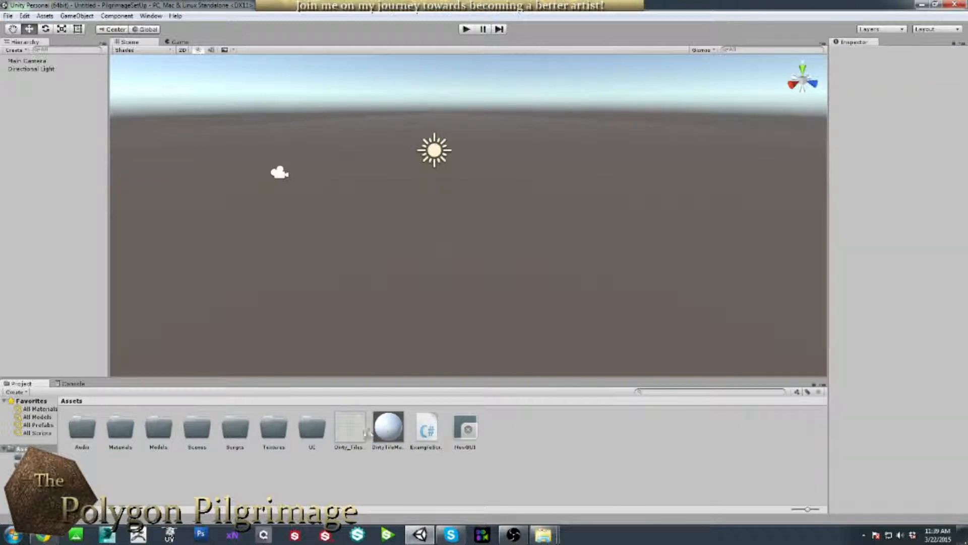
{"action": "left_click", "coordinate": [399, 425]}
{"action": "left_click_drag", "start_coordinate": [397, 431], "coordinate": [121, 435]}
{"action": "left_click_drag", "start_coordinate": [352, 427], "coordinate": [274, 429]}
Nest the Textures folder inside Materials, then open Materials.
{"action": "left_click", "coordinate": [130, 434]}
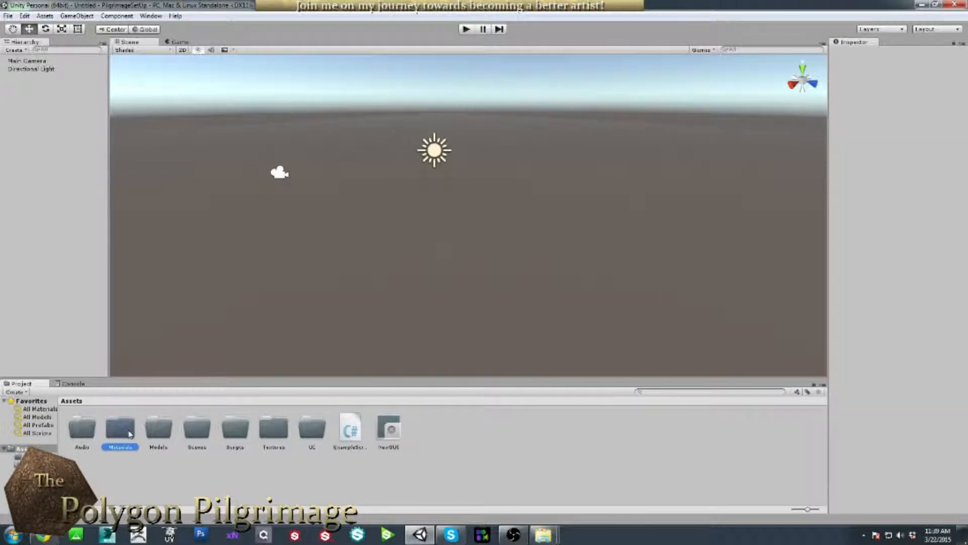
{"action": "left_click", "coordinate": [281, 436]}
{"action": "left_click_drag", "start_coordinate": [281, 437], "coordinate": [152, 441]}
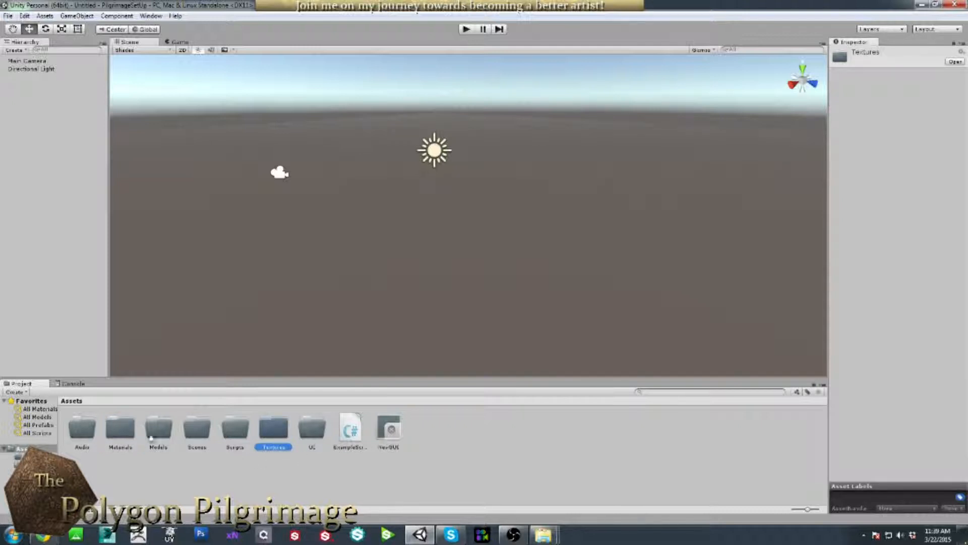
{"action": "left_click_drag", "start_coordinate": [277, 430], "coordinate": [122, 434]}
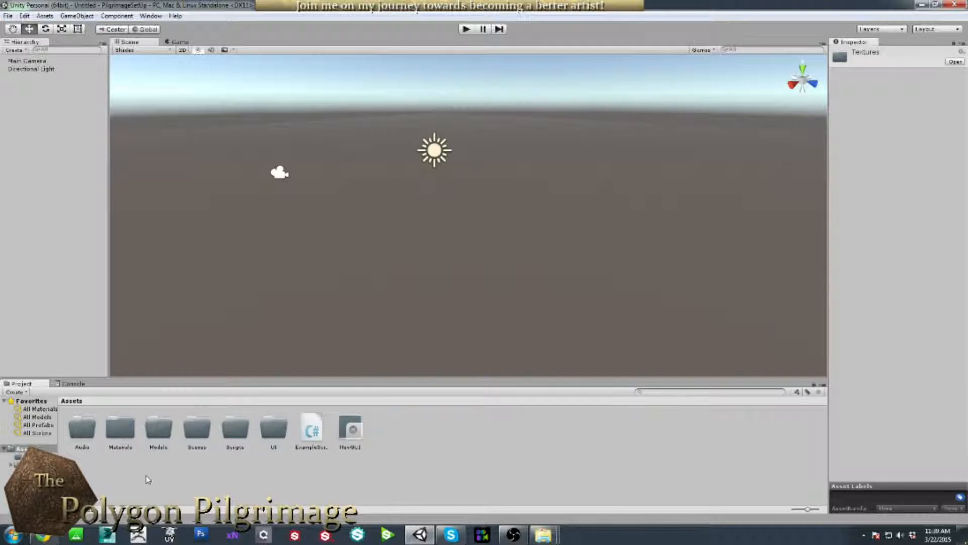
{"action": "left_click", "coordinate": [335, 459]}
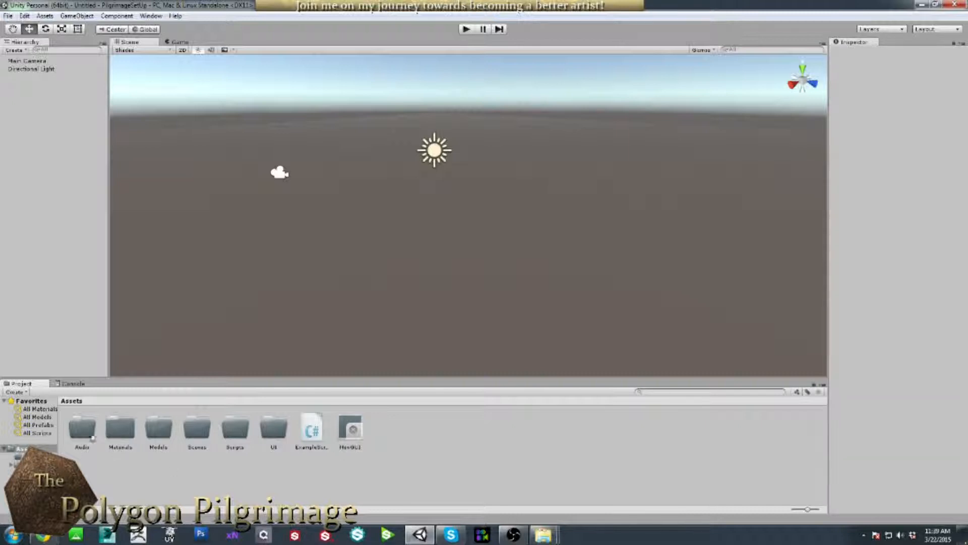
{"action": "double_click", "coordinate": [126, 425]}
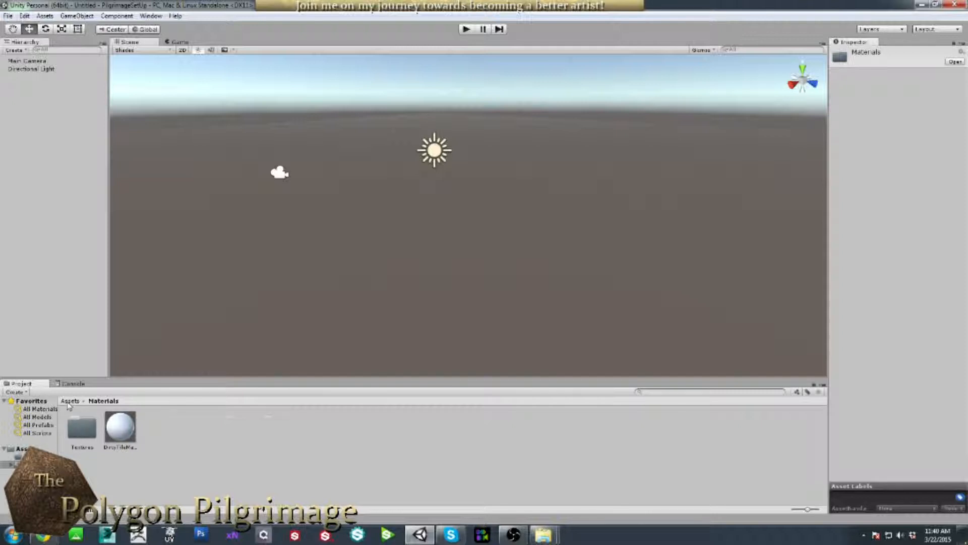
Browse Materials and its Textures subfolder, ending back in Materials.
{"action": "left_click", "coordinate": [69, 402]}
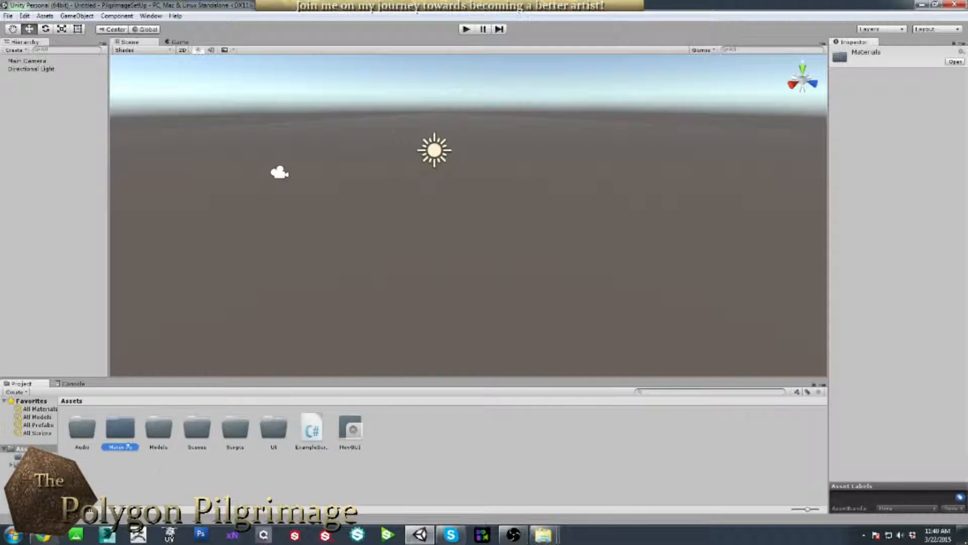
{"action": "double_click", "coordinate": [125, 433]}
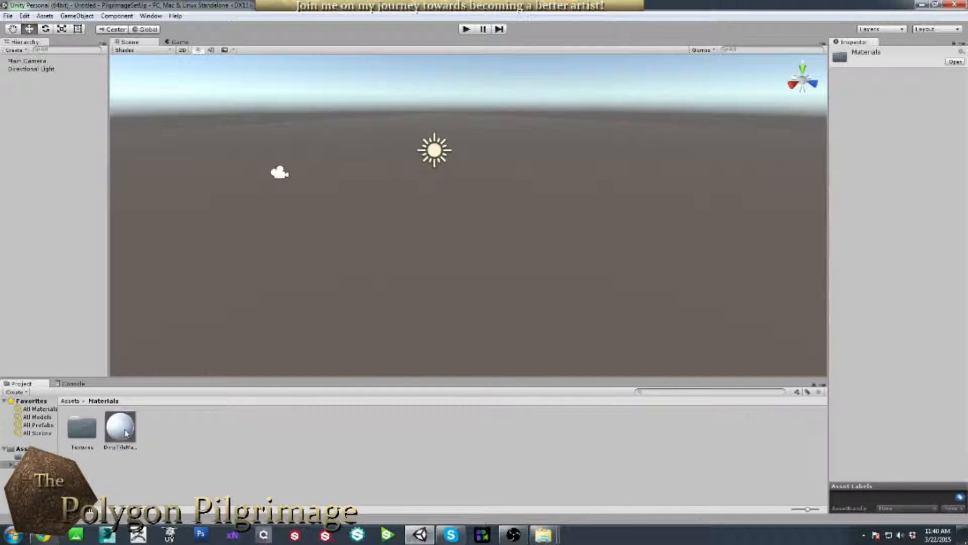
{"action": "double_click", "coordinate": [95, 432]}
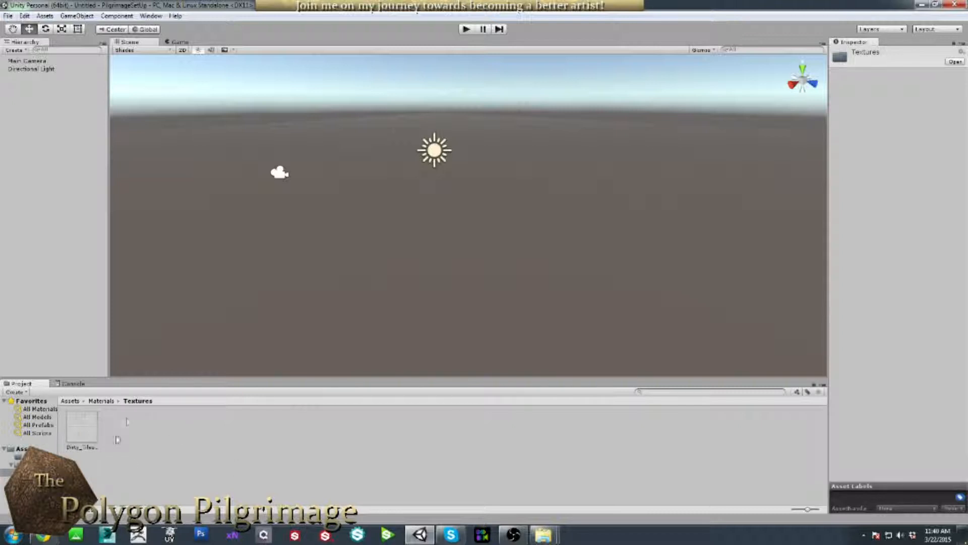
{"action": "left_click", "coordinate": [101, 401]}
Assign the Dirty_Tiles texture as DirtyTileMaterial's Albedo map and check the preview sphere.
{"action": "left_click", "coordinate": [126, 429]}
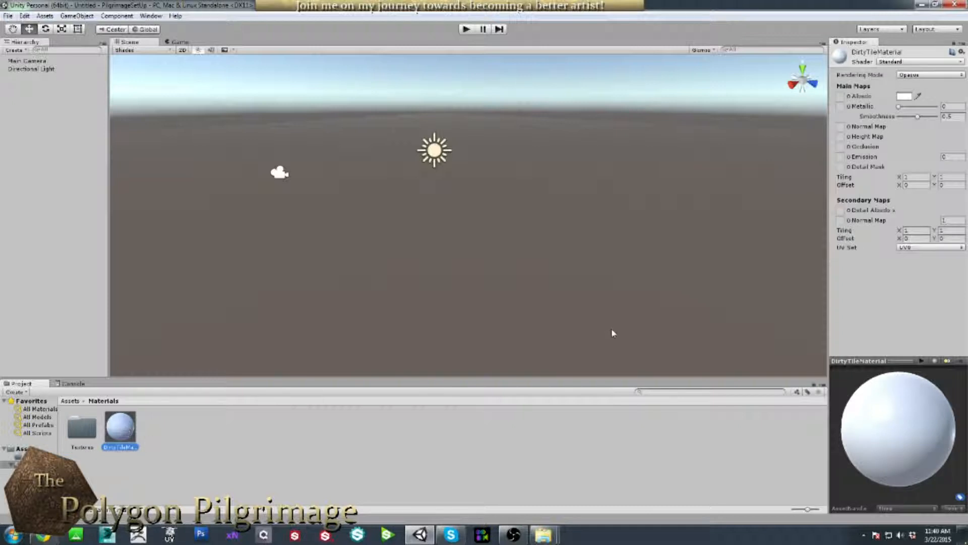
{"action": "left_click", "coordinate": [842, 98]}
{"action": "left_click", "coordinate": [849, 96]}
{"action": "mouse_move", "coordinate": [103, 53]}
{"action": "left_mouse_down"}
{"action": "mouse_move", "coordinate": [103, 83]}
{"action": "mouse_move", "coordinate": [103, 47]}
{"action": "left_mouse_up"}
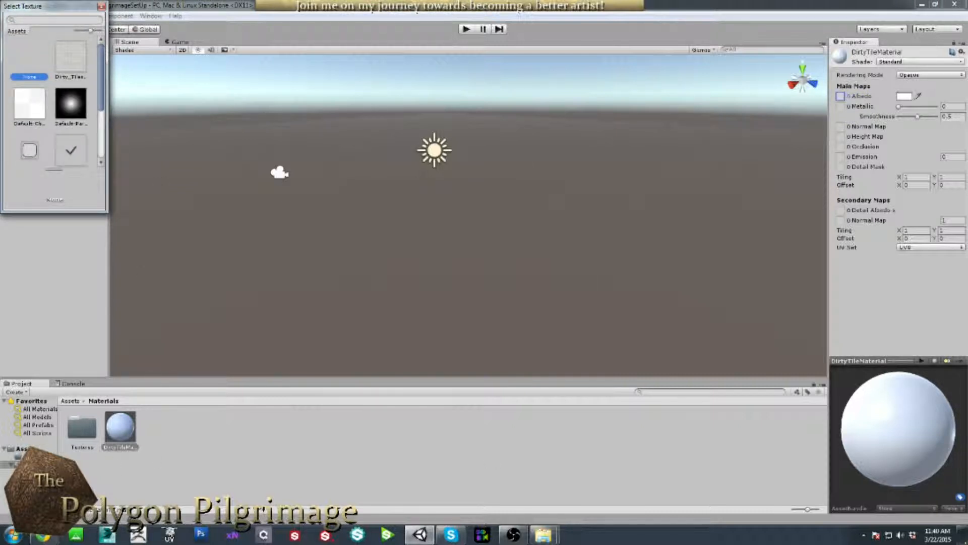
{"action": "left_click", "coordinate": [74, 63]}
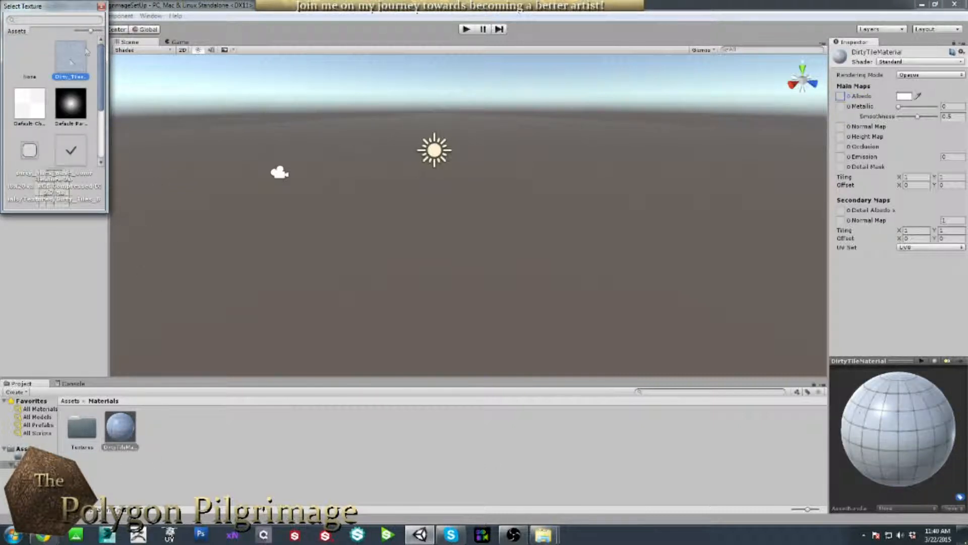
{"action": "left_click", "coordinate": [102, 6]}
{"action": "left_click_drag", "start_coordinate": [923, 452], "coordinate": [902, 456]}
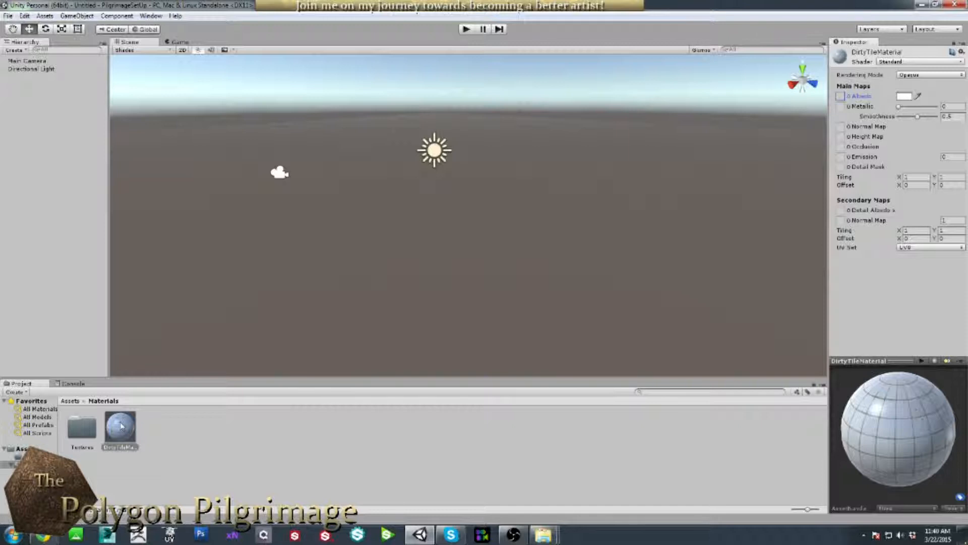
Delete ExampleScript and the NewGUI asset from the Assets root.
{"action": "double_click", "coordinate": [76, 429]}
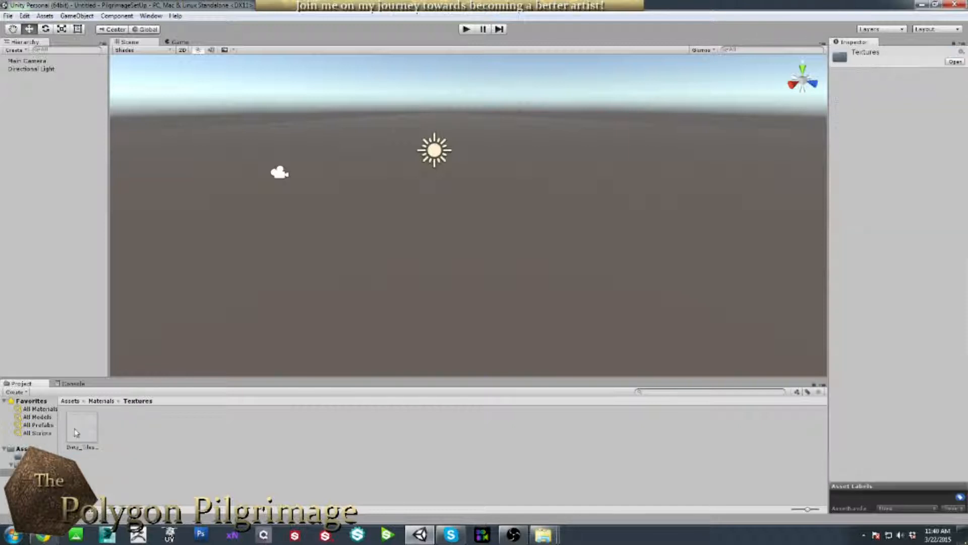
{"action": "left_click", "coordinate": [73, 402]}
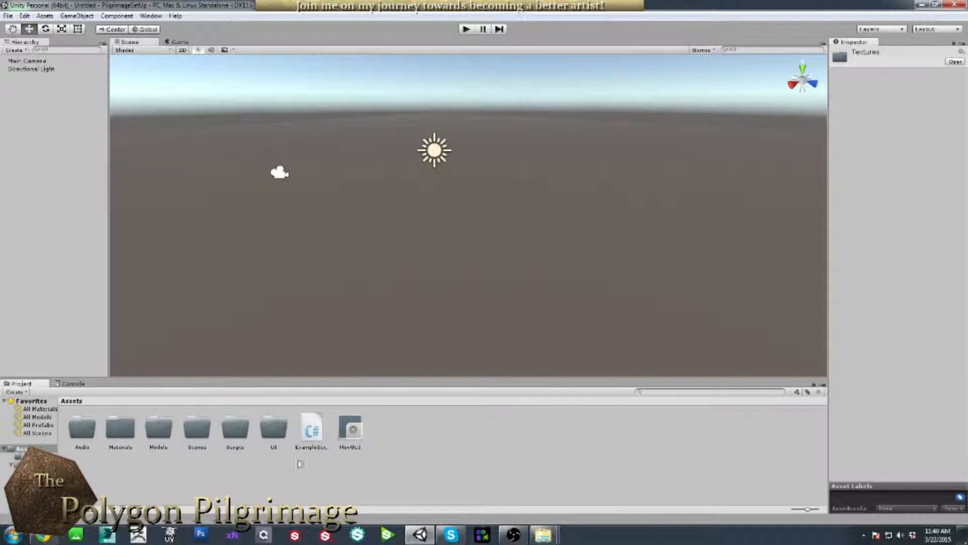
{"action": "left_click", "coordinate": [414, 457]}
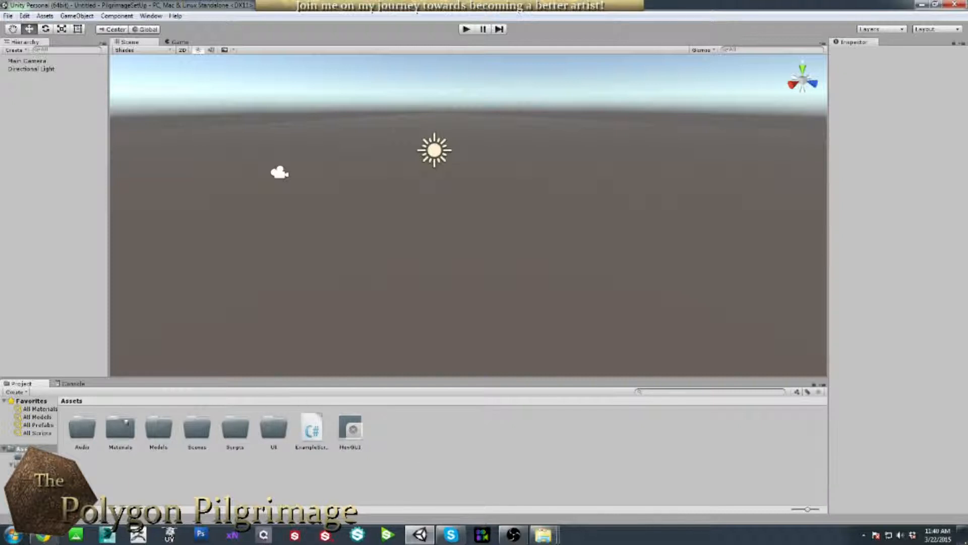
{"action": "left_click", "coordinate": [308, 441]}
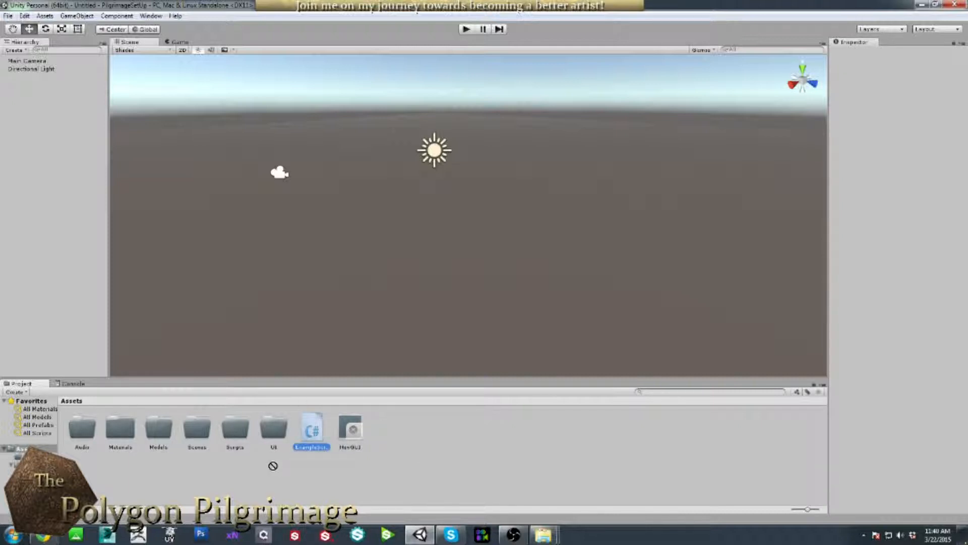
{"action": "key", "text": "shift+Delete"}
{"action": "left_click", "coordinate": [313, 429]}
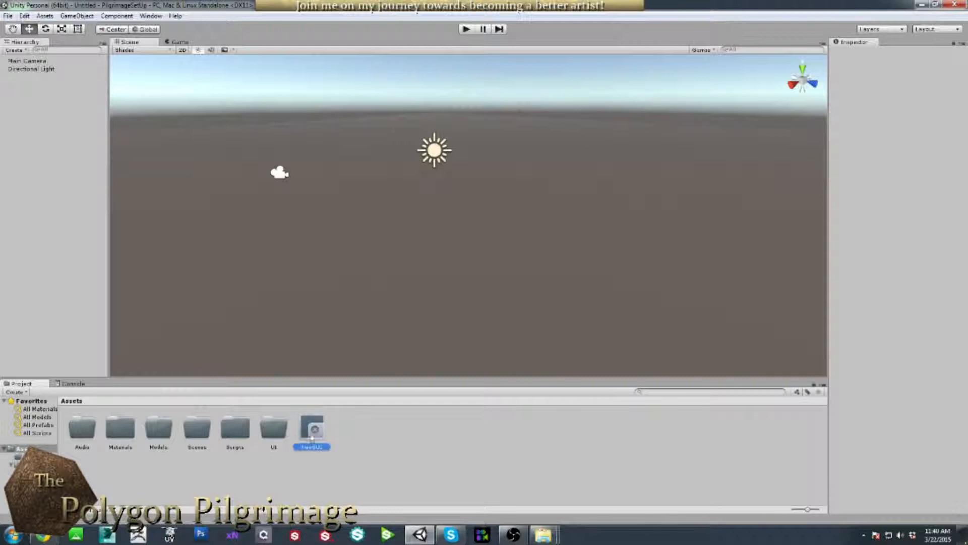
{"action": "key", "text": "shift+Delete"}
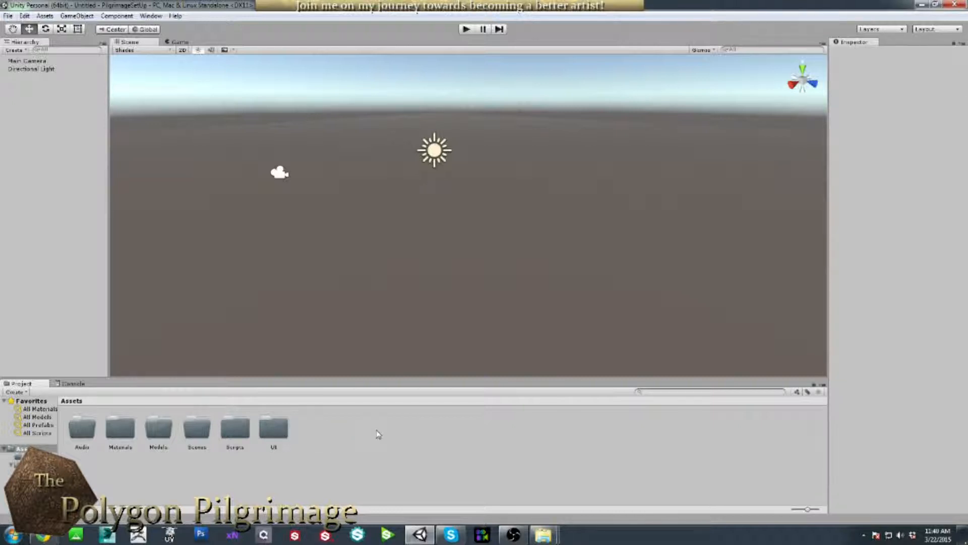
Choose File > Save Scene as to save the scene under a new name.
{"action": "left_click", "coordinate": [9, 16]}
{"action": "left_click", "coordinate": [9, 15]}
{"action": "left_click", "coordinate": [8, 16]}
{"action": "left_click", "coordinate": [46, 66]}
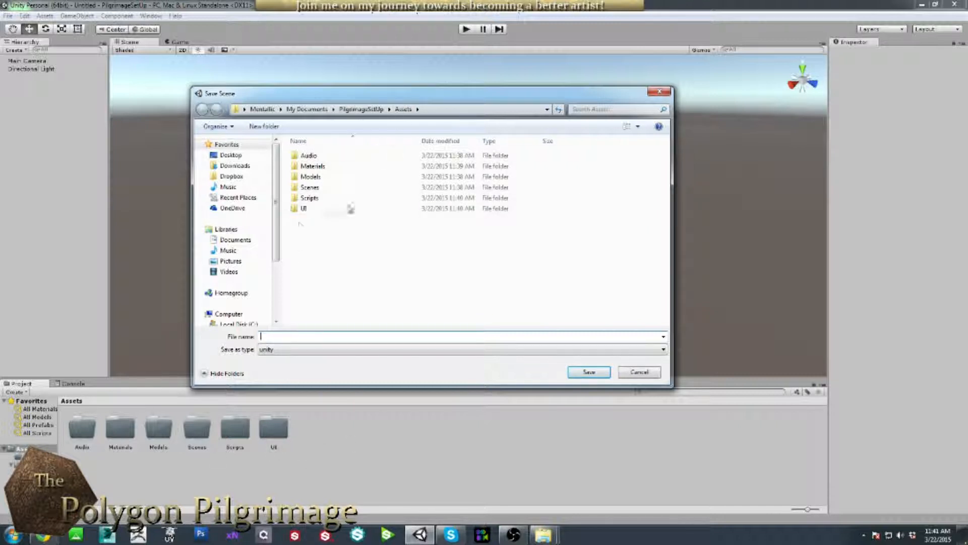
Save the untitled scene as StartUp.unity inside Assets/Scenes.
{"action": "double_click", "coordinate": [309, 187]}
{"action": "left_click", "coordinate": [299, 337]}
{"action": "type", "text": "StartUp"}
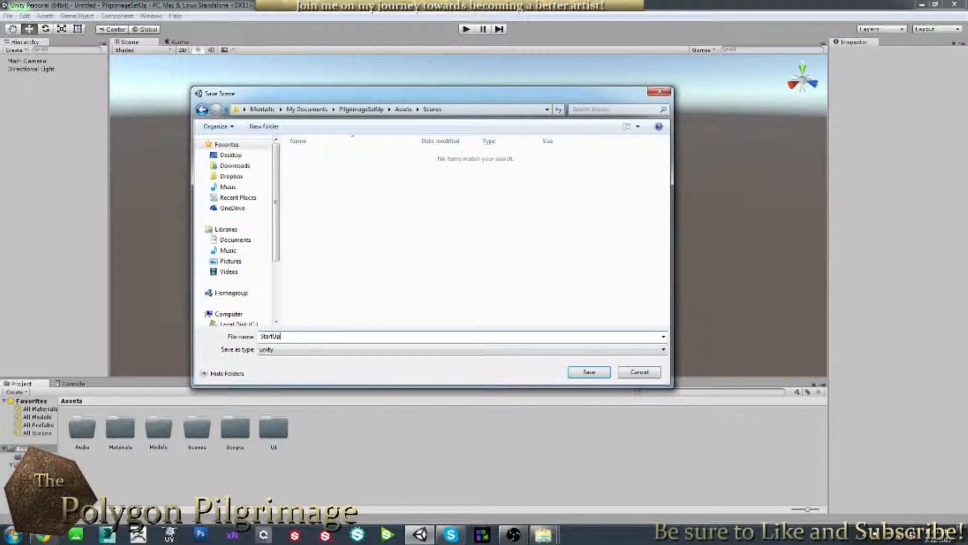
{"action": "key", "text": "Return"}
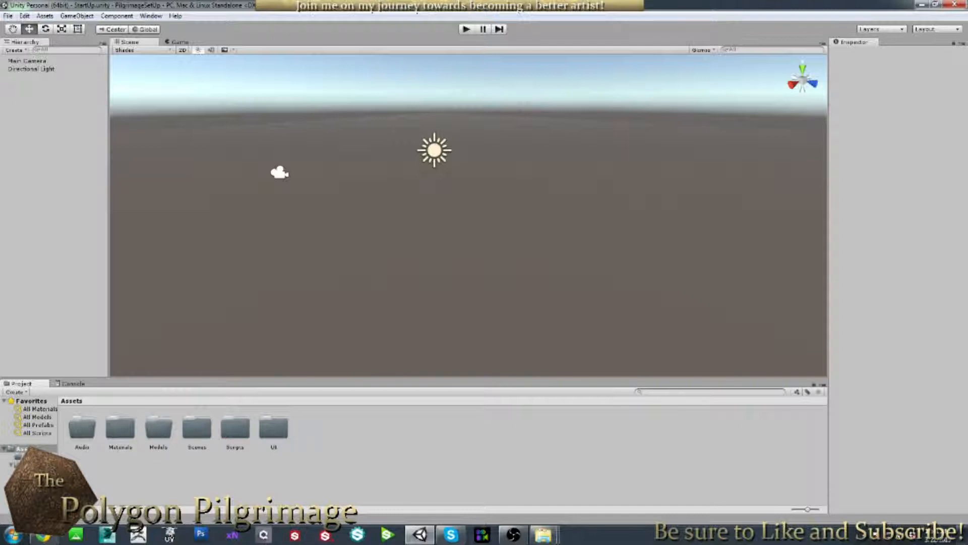
Browse the Scenes folder and return to the Assets root.
{"action": "double_click", "coordinate": [197, 430]}
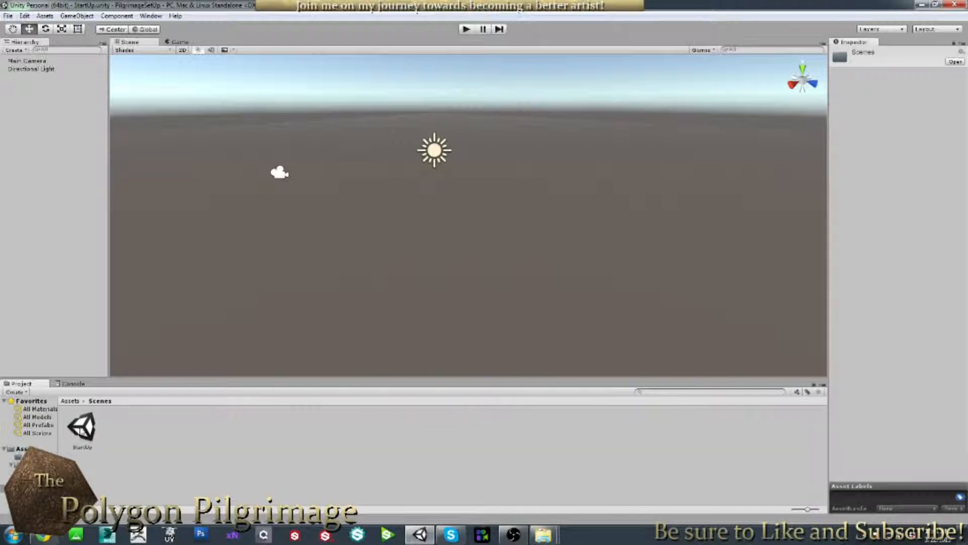
{"action": "left_click", "coordinate": [188, 453]}
{"action": "left_click", "coordinate": [70, 402]}
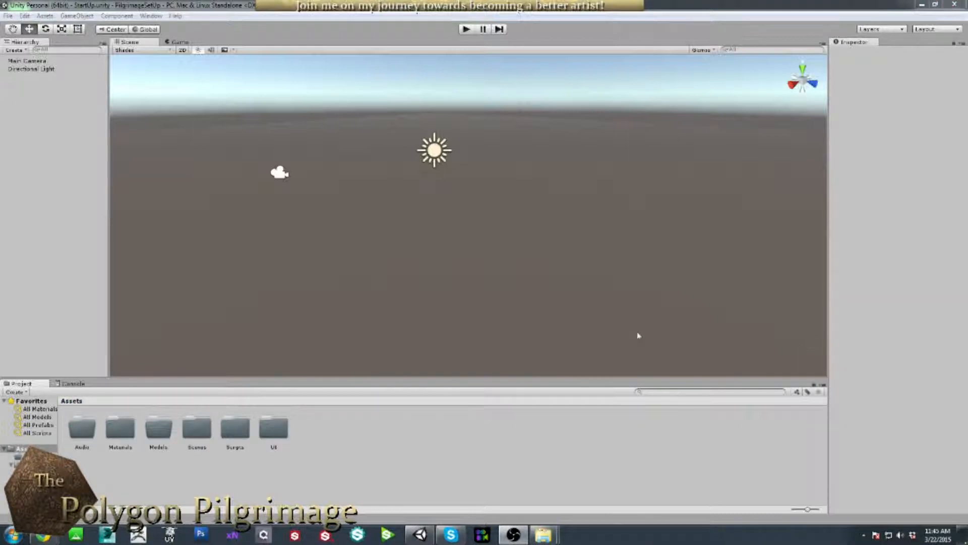
{"action": "left_click", "coordinate": [565, 297]}
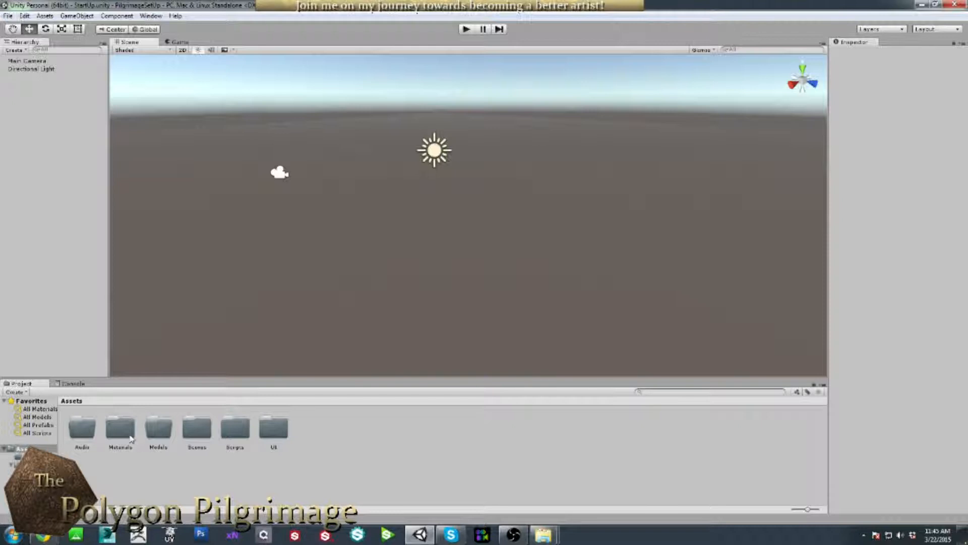
{"action": "double_click", "coordinate": [197, 430]}
{"action": "left_click", "coordinate": [71, 402]}
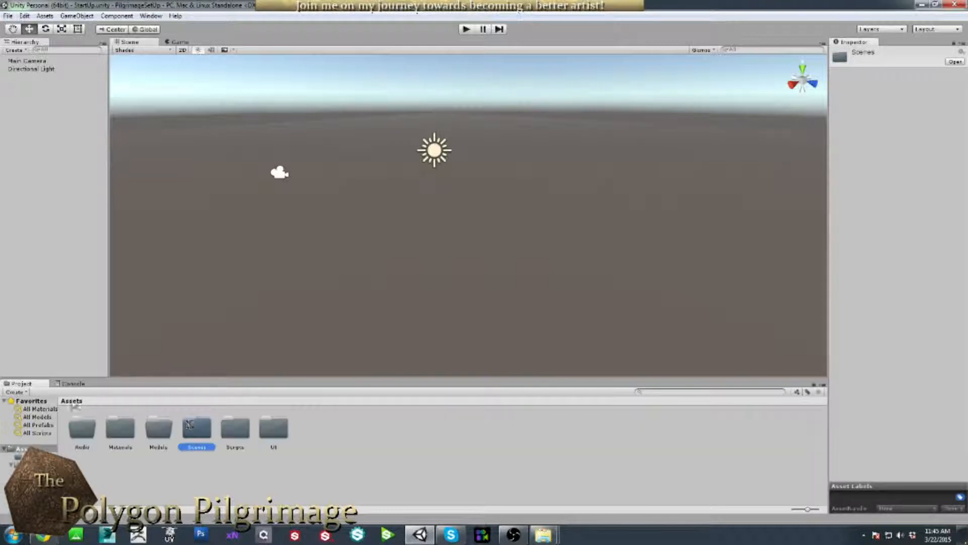
{"action": "left_click", "coordinate": [375, 451]}
{"action": "right_click", "coordinate": [361, 437]}
{"action": "left_click", "coordinate": [338, 425]}
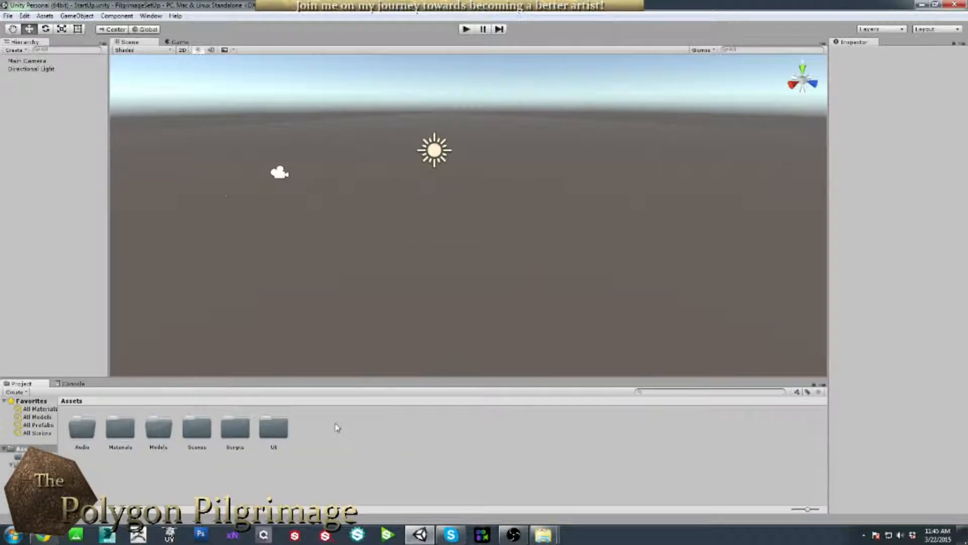
Start a new empty scene with File > New Scene.
{"action": "left_click", "coordinate": [8, 16]}
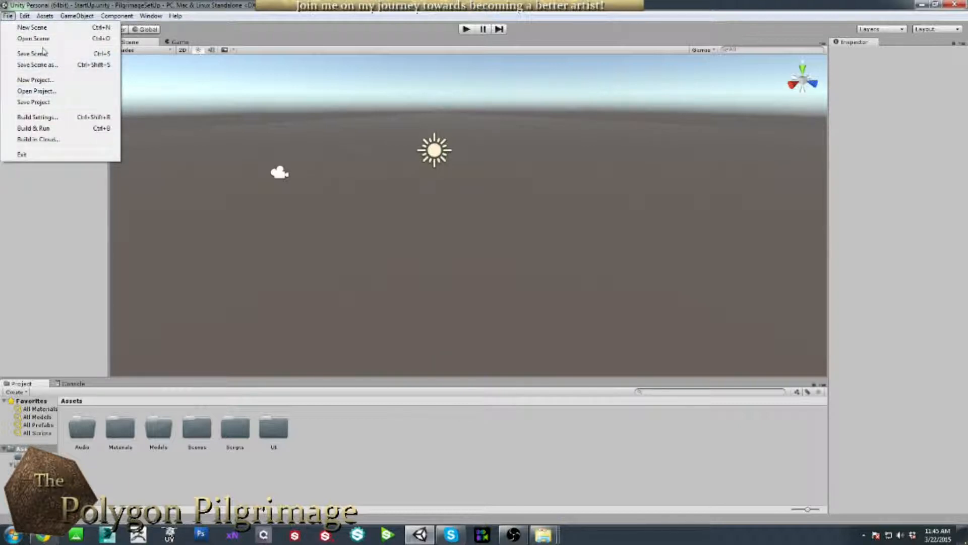
{"action": "left_click", "coordinate": [40, 28]}
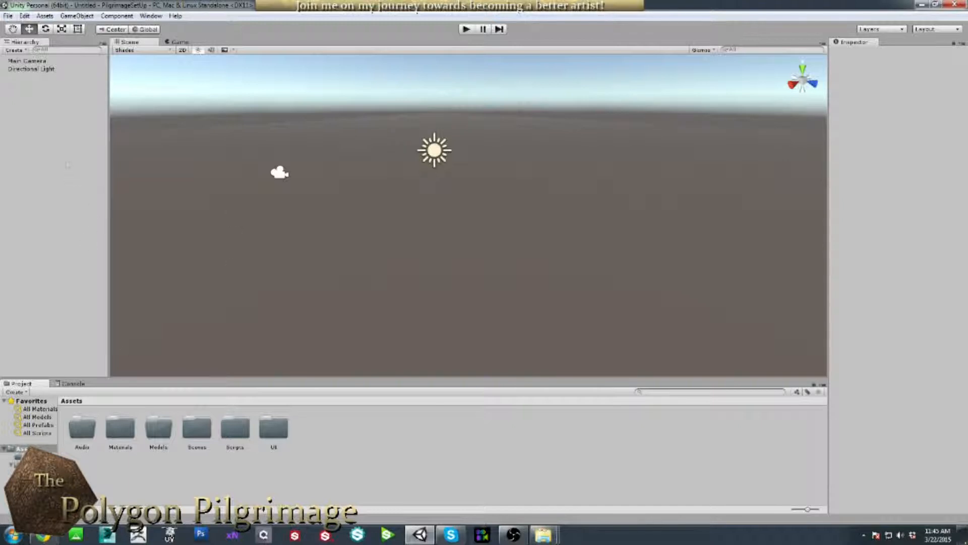
{"action": "left_click", "coordinate": [70, 17]}
Add a 3D cube and duplicate it twice, moving a copy up and left.
{"action": "mouse_move", "coordinate": [92, 60]}
{"action": "mouse_move", "coordinate": [121, 50]}
{"action": "left_click", "coordinate": [158, 49]}
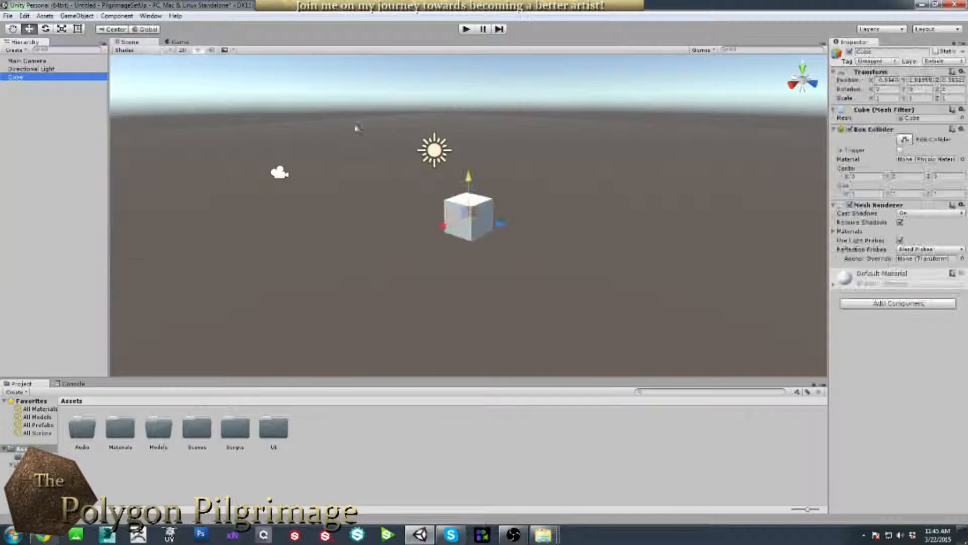
{"action": "left_click_drag", "start_coordinate": [504, 203], "coordinate": [516, 212], "text": "alt"}
{"action": "key", "text": "ctrl+d"}
{"action": "left_click_drag", "start_coordinate": [443, 213], "coordinate": [560, 154]}
{"action": "key", "text": "ctrl+d"}
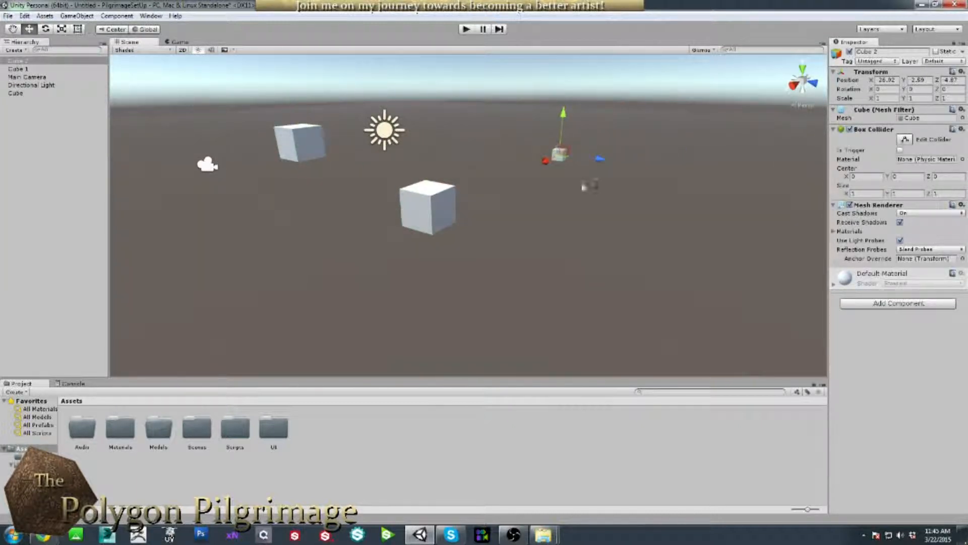
Rotate Cube, Cube 1 and Cube 2 to different angles, then deselect.
{"action": "key", "text": "e"}
{"action": "left_click_drag", "start_coordinate": [576, 154], "coordinate": [521, 173]}
{"action": "left_click", "coordinate": [392, 224]}
{"action": "left_click", "coordinate": [415, 216]}
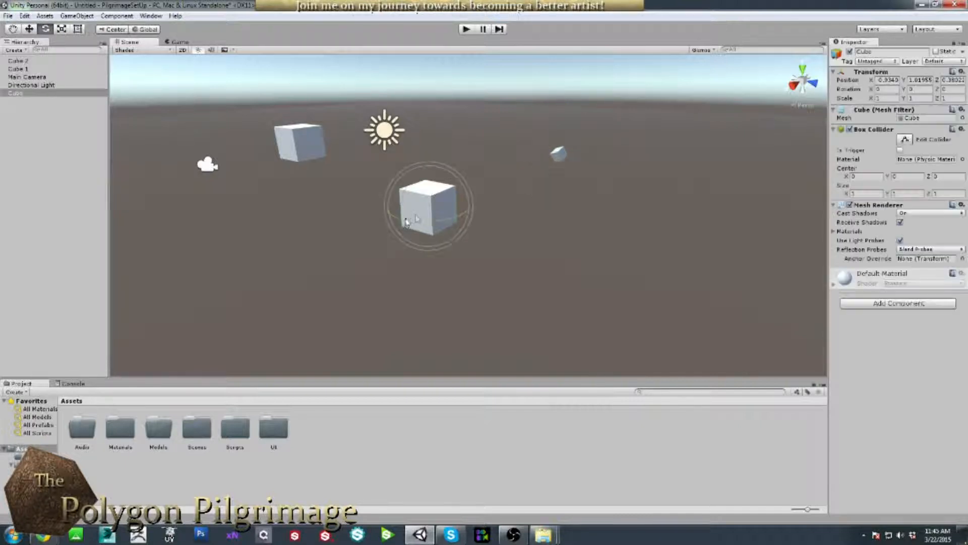
{"action": "left_click_drag", "start_coordinate": [416, 218], "coordinate": [389, 227]}
{"action": "left_click", "coordinate": [307, 148]}
{"action": "left_click_drag", "start_coordinate": [308, 151], "coordinate": [290, 115]}
{"action": "left_click", "coordinate": [431, 164]}
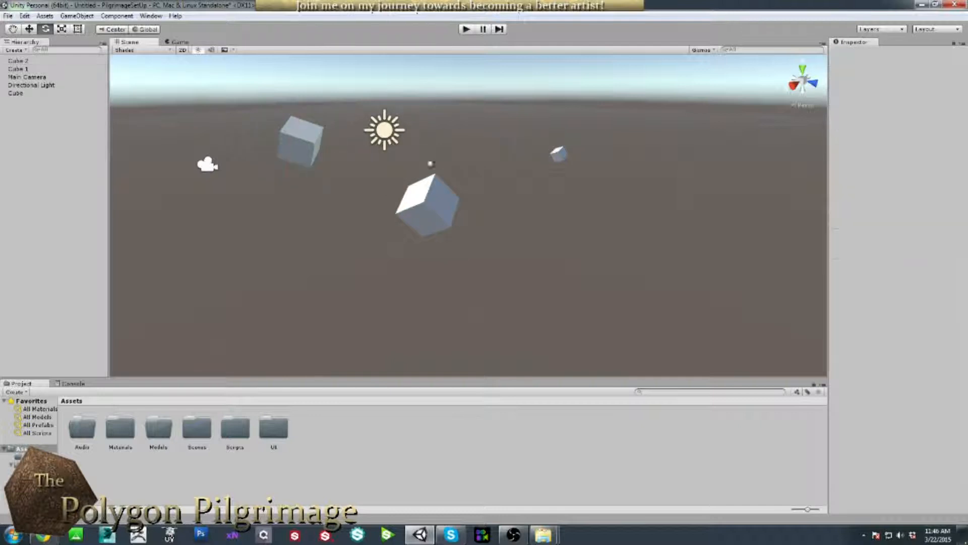
{"action": "left_click", "coordinate": [8, 16]}
Save the three-cube scene as Cubes in the Scenes folder.
{"action": "left_click", "coordinate": [31, 66]}
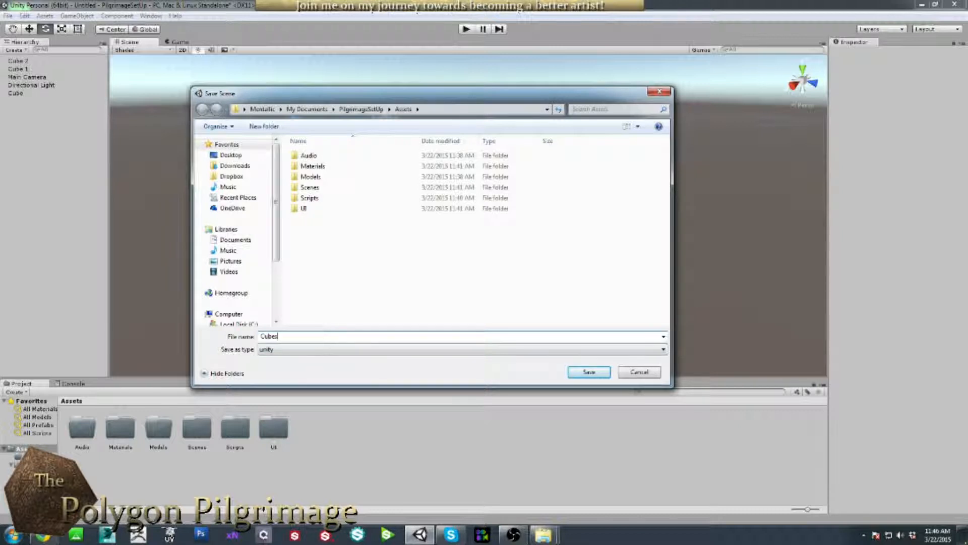
{"action": "double_click", "coordinate": [300, 188]}
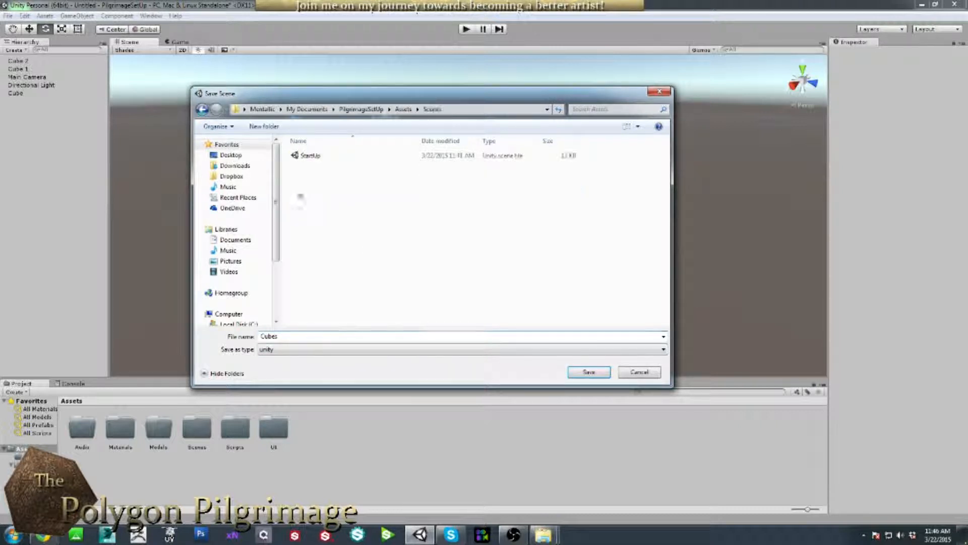
{"action": "left_click", "coordinate": [590, 371]}
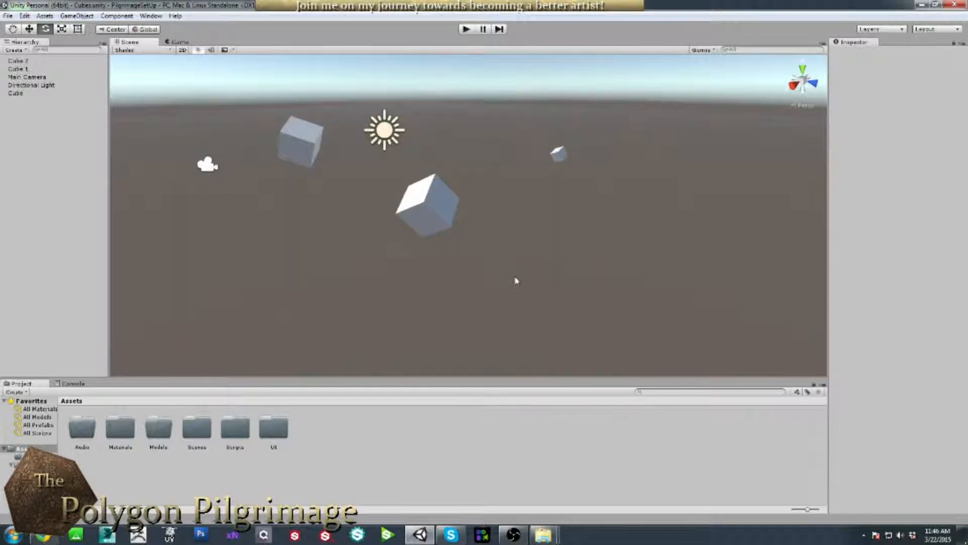
Switch between the StartUp and Cubes scenes, ending with Cubes open.
{"action": "double_click", "coordinate": [190, 429]}
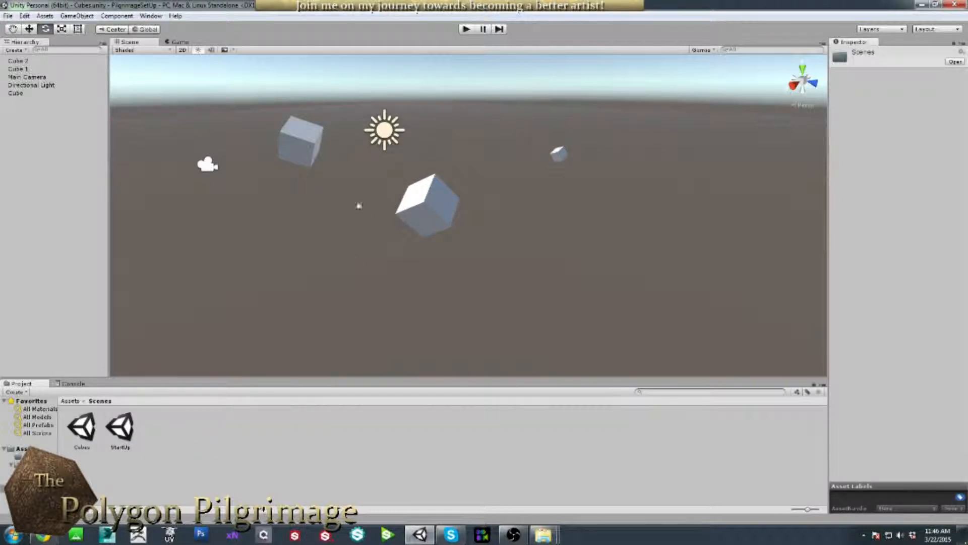
{"action": "double_click", "coordinate": [120, 428]}
{"action": "double_click", "coordinate": [86, 433]}
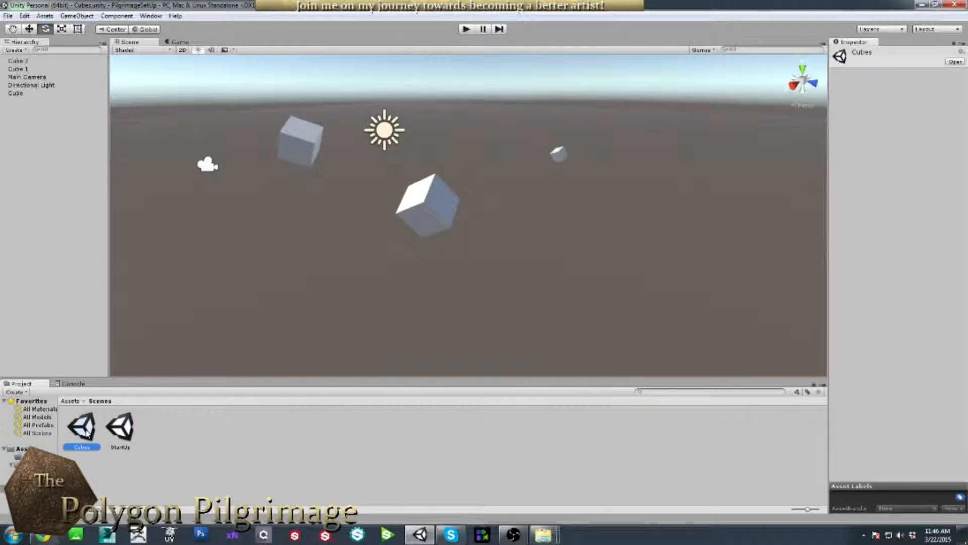
{"action": "double_click", "coordinate": [117, 429]}
{"action": "double_click", "coordinate": [89, 428]}
Create a folder named Area 1 inside Scenes.
{"action": "left_click", "coordinate": [206, 429]}
{"action": "right_click", "coordinate": [212, 428]}
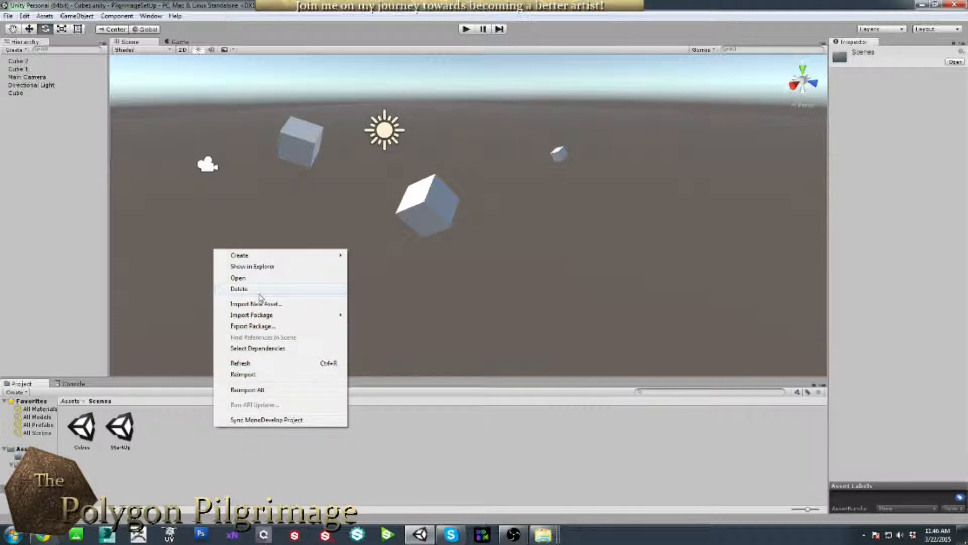
{"action": "mouse_move", "coordinate": [289, 255]}
{"action": "left_click", "coordinate": [187, 256]}
{"action": "type", "text": "Arta 1"}
{"action": "key", "text": "Return"}
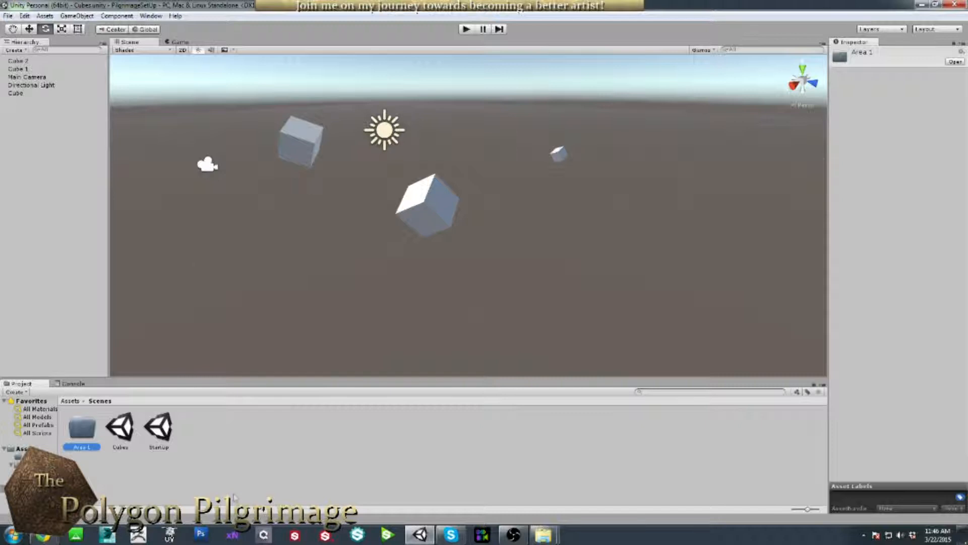
Move the StartUp and Cubes scenes into Area 1, then return to Assets.
{"action": "left_click", "coordinate": [208, 476]}
{"action": "left_click", "coordinate": [158, 426]}
{"action": "left_click", "coordinate": [120, 426], "text": "ctrl"}
{"action": "left_click_drag", "start_coordinate": [120, 426], "coordinate": [82, 428]}
{"action": "double_click", "coordinate": [82, 428]}
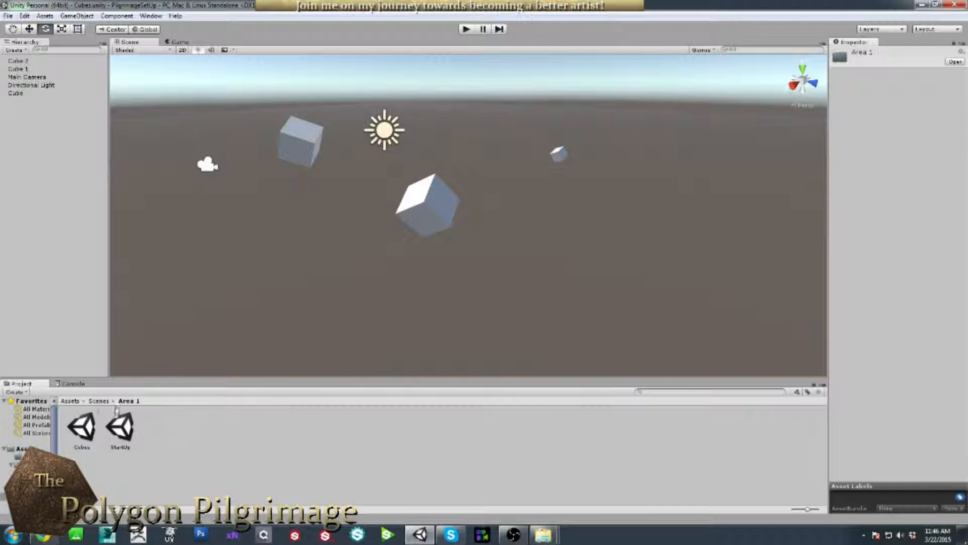
{"action": "left_click", "coordinate": [70, 401]}
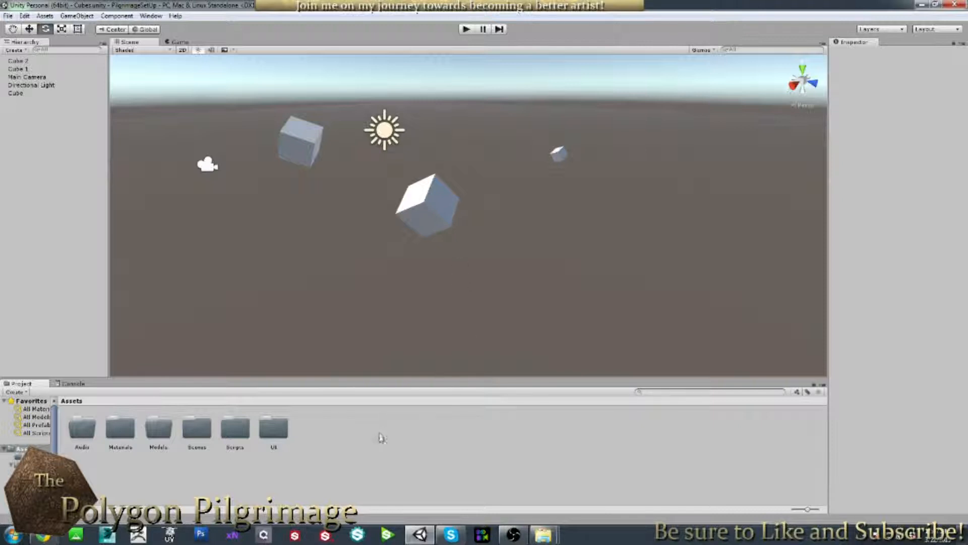
Create a Max folder inside Models.
{"action": "double_click", "coordinate": [156, 429]}
{"action": "right_click", "coordinate": [237, 428]}
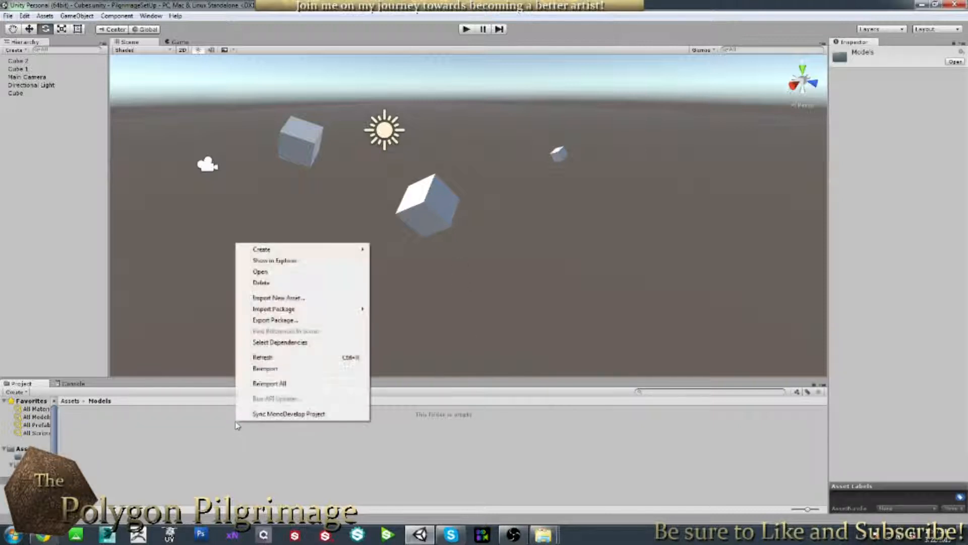
{"action": "mouse_move", "coordinate": [305, 252]}
{"action": "left_click", "coordinate": [184, 255]}
{"action": "type", "text": "Mat"}
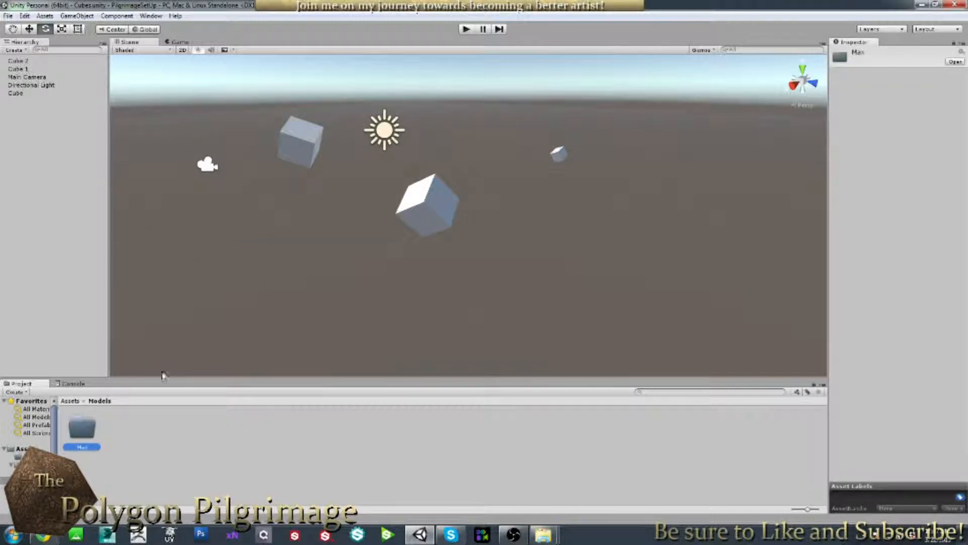
{"action": "left_click", "coordinate": [70, 401]}
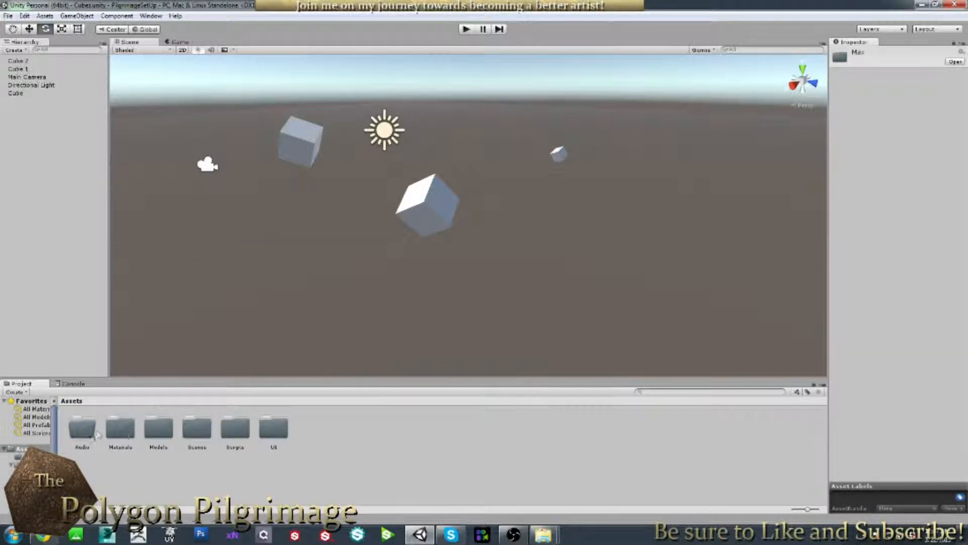
Create a PS folder inside Materials > Textures.
{"action": "double_click", "coordinate": [120, 428]}
{"action": "double_click", "coordinate": [81, 428]}
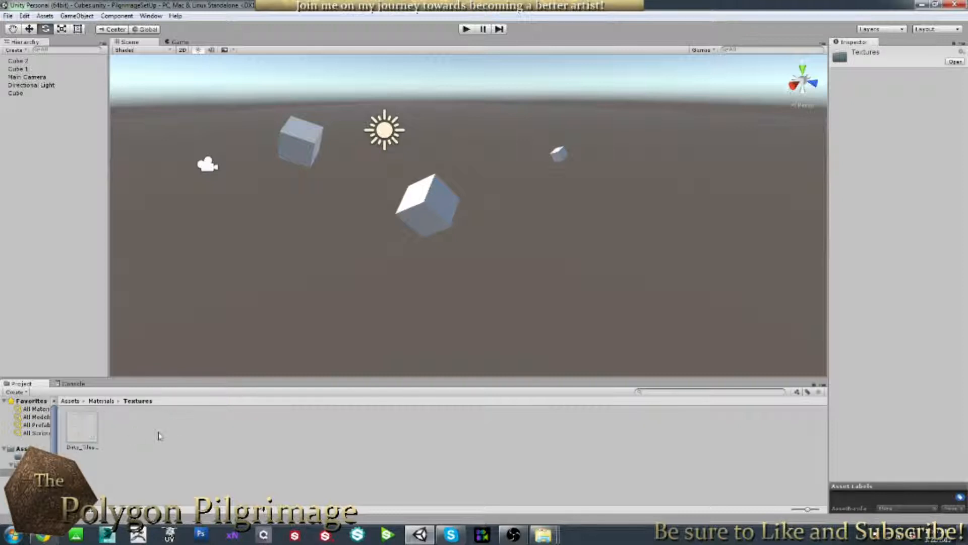
{"action": "right_click", "coordinate": [182, 430]}
{"action": "mouse_move", "coordinate": [270, 255]}
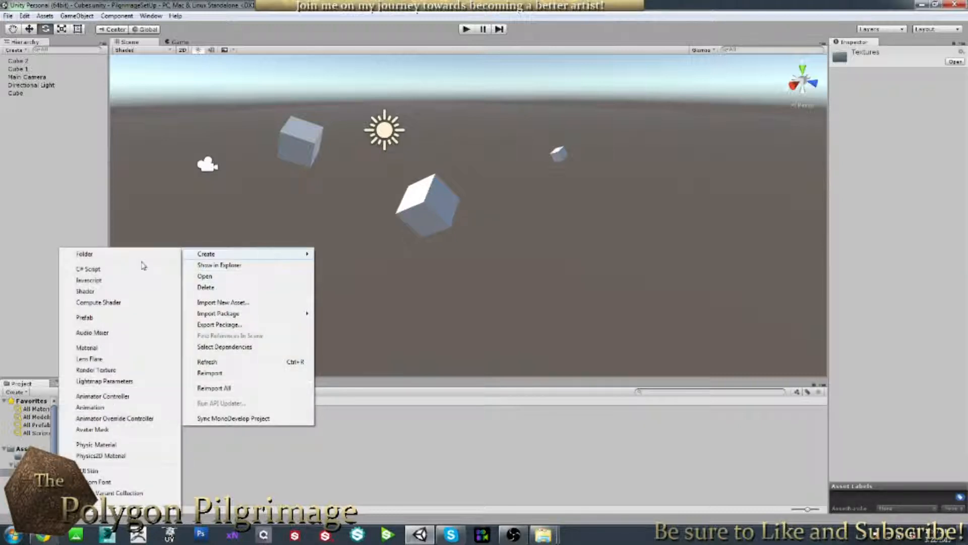
{"action": "left_click", "coordinate": [117, 259]}
{"action": "type", "text": "PS"}
{"action": "key", "text": "Return"}
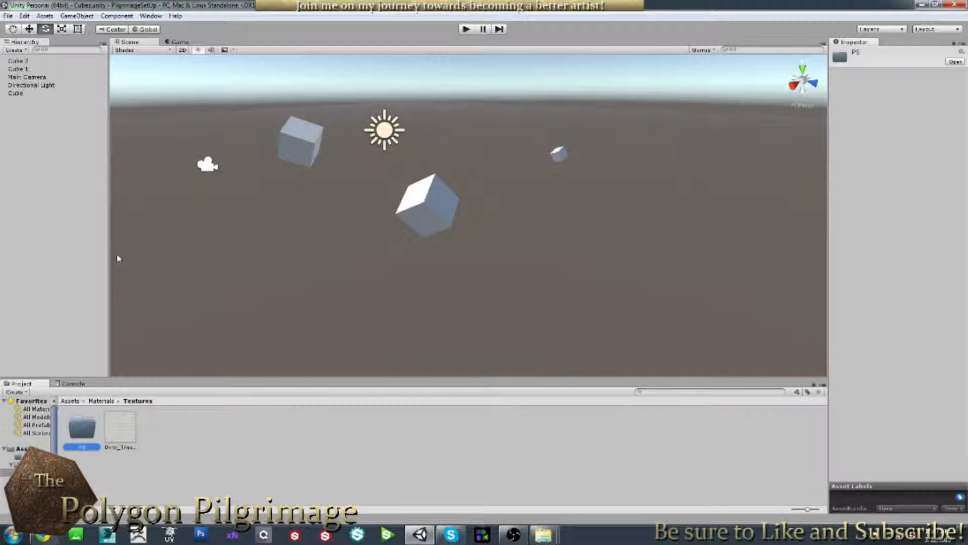
{"action": "left_click", "coordinate": [210, 433]}
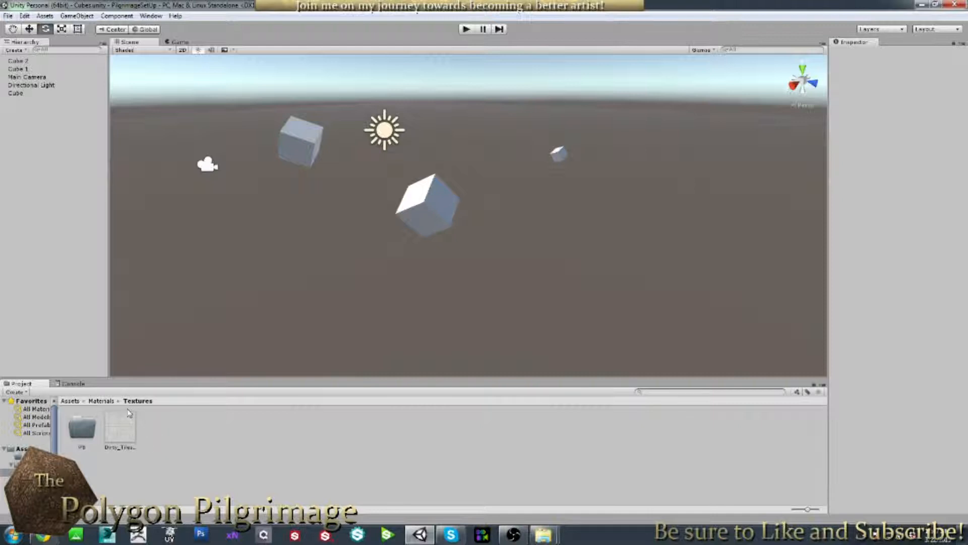
Inspect the Dirty_Tiles import settings, then browse Models > Max and return to Assets.
{"action": "left_click", "coordinate": [131, 427]}
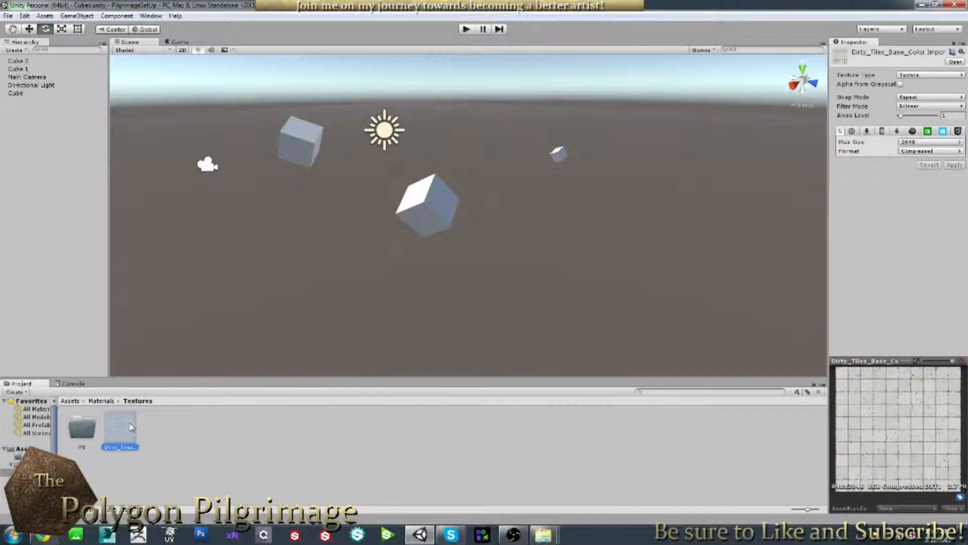
{"action": "left_click", "coordinate": [184, 433]}
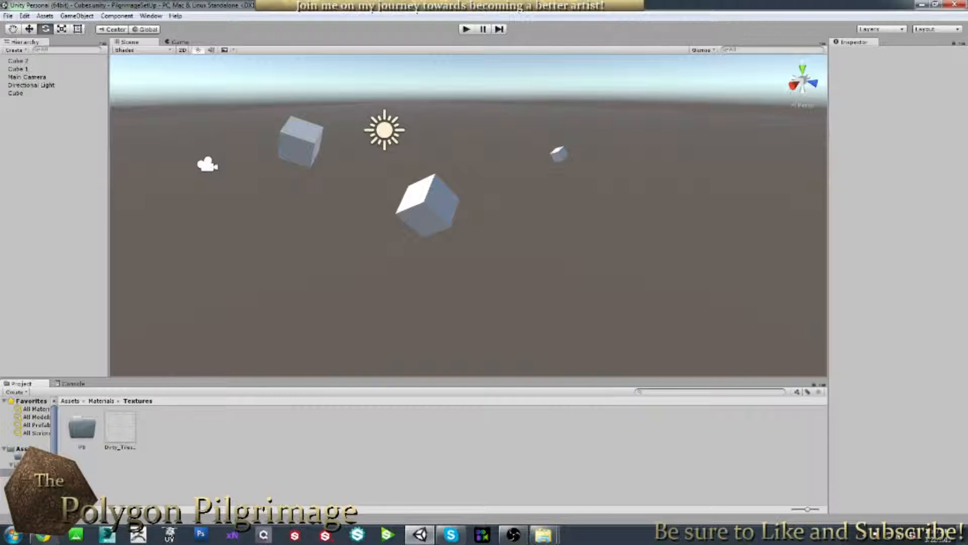
{"action": "left_click", "coordinate": [131, 424]}
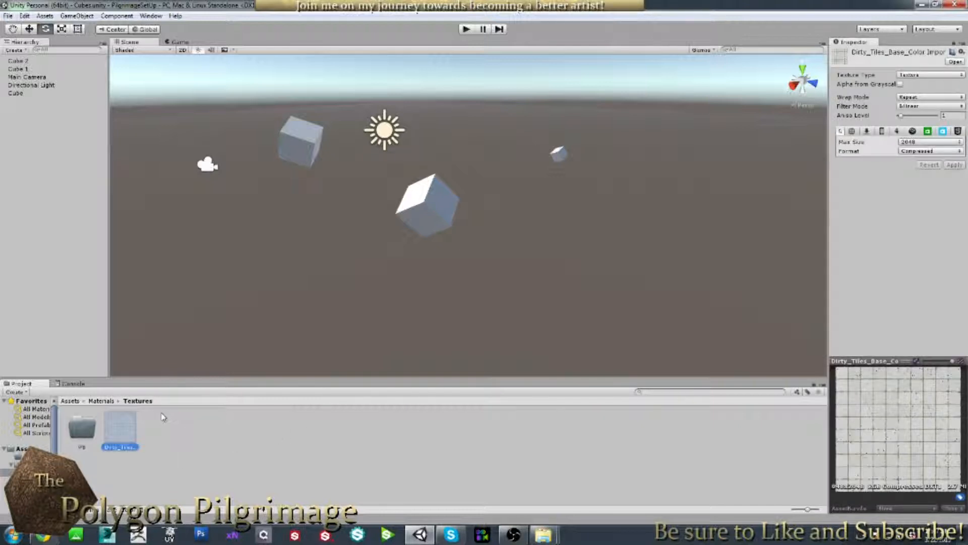
{"action": "left_click", "coordinate": [194, 420]}
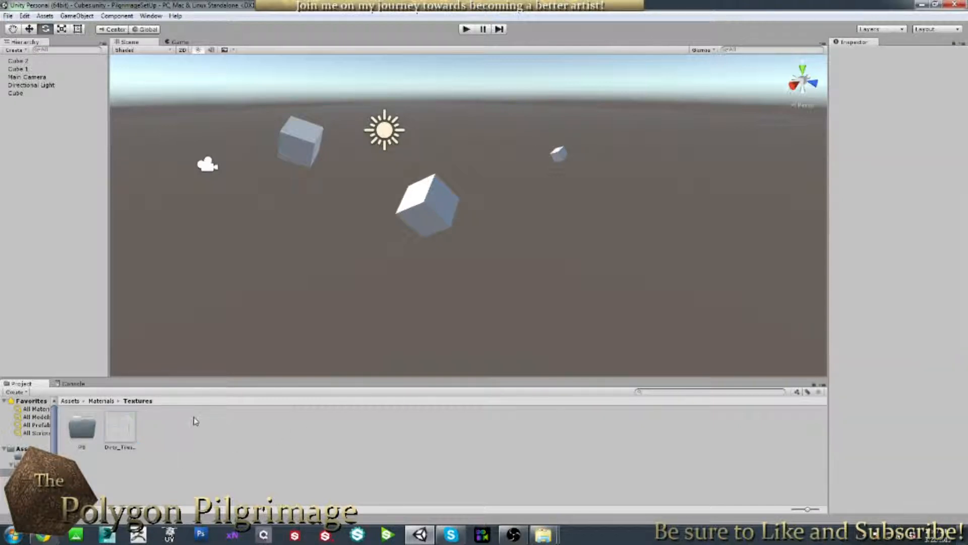
{"action": "left_click", "coordinate": [82, 429]}
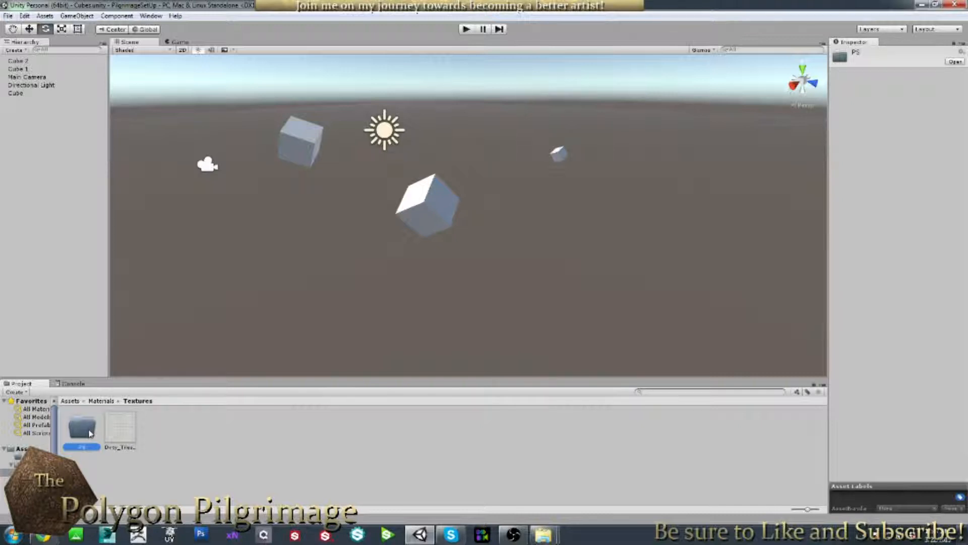
{"action": "left_click", "coordinate": [101, 401]}
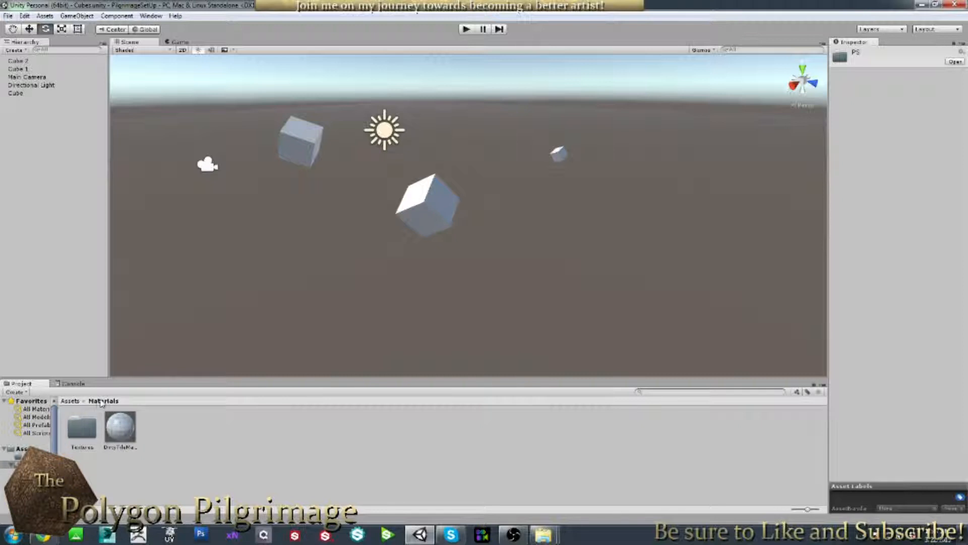
{"action": "left_click", "coordinate": [71, 401]}
{"action": "double_click", "coordinate": [158, 427]}
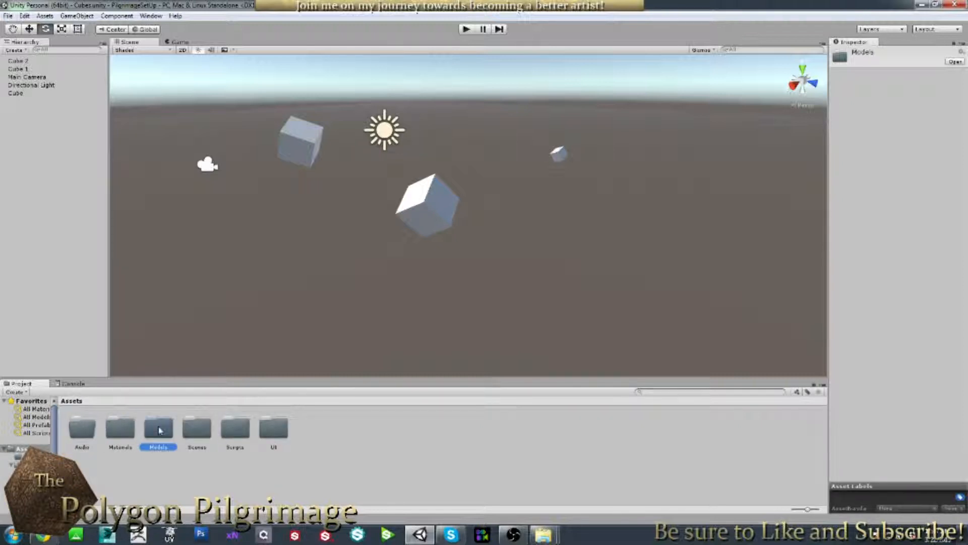
{"action": "double_click", "coordinate": [90, 427]}
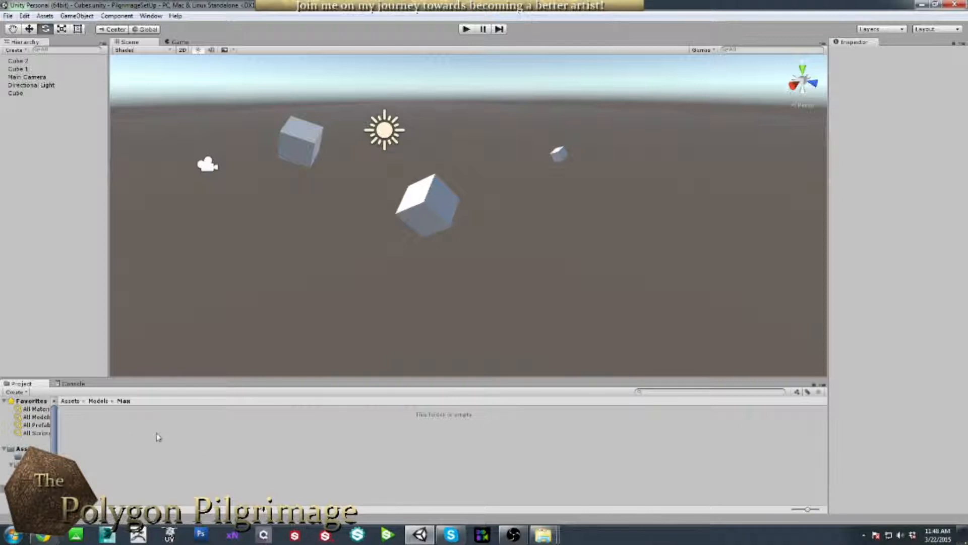
{"action": "left_click", "coordinate": [71, 400]}
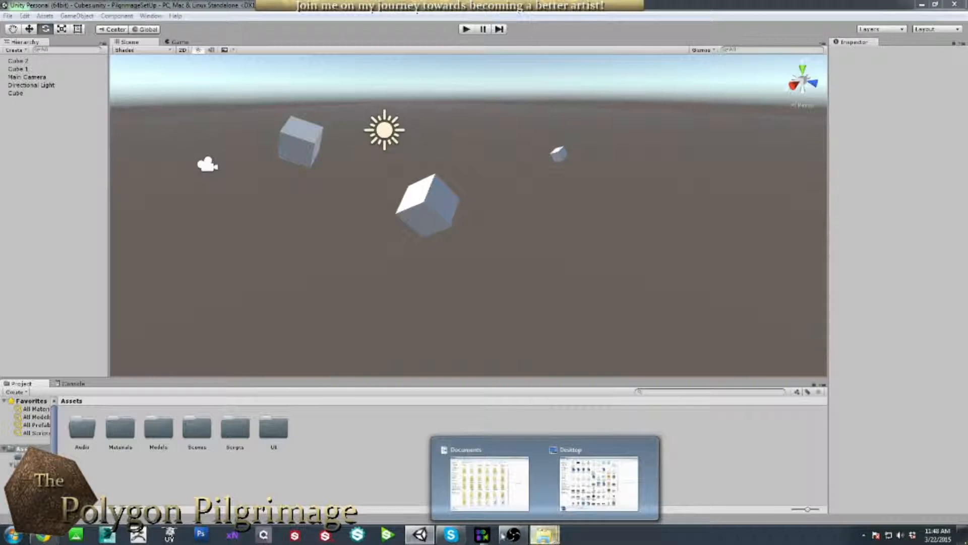
In Explorer, browse Documents > PilgrimageSetUp > Assets > Models > Max on disk.
{"action": "left_click_drag", "start_coordinate": [0, 71], "coordinate": [465, 57]}
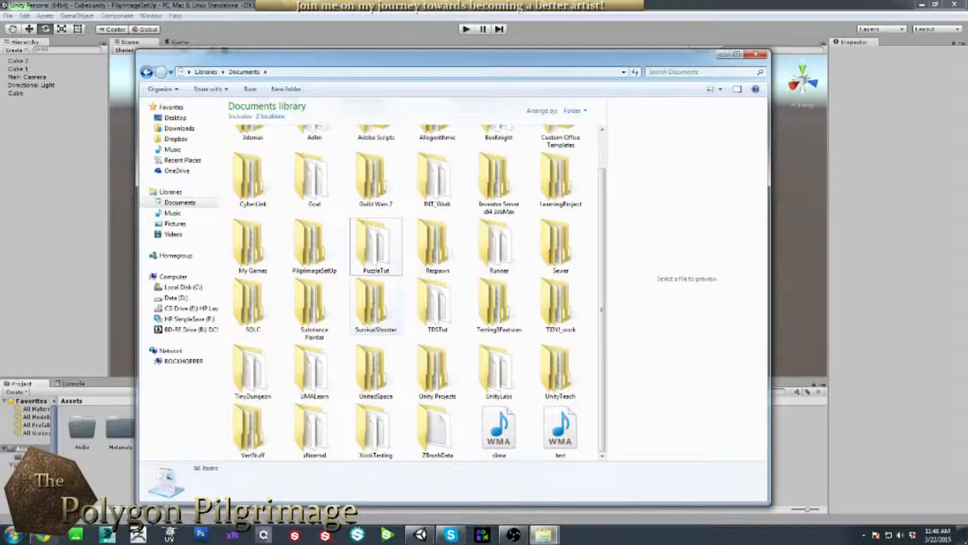
{"action": "double_click", "coordinate": [311, 237]}
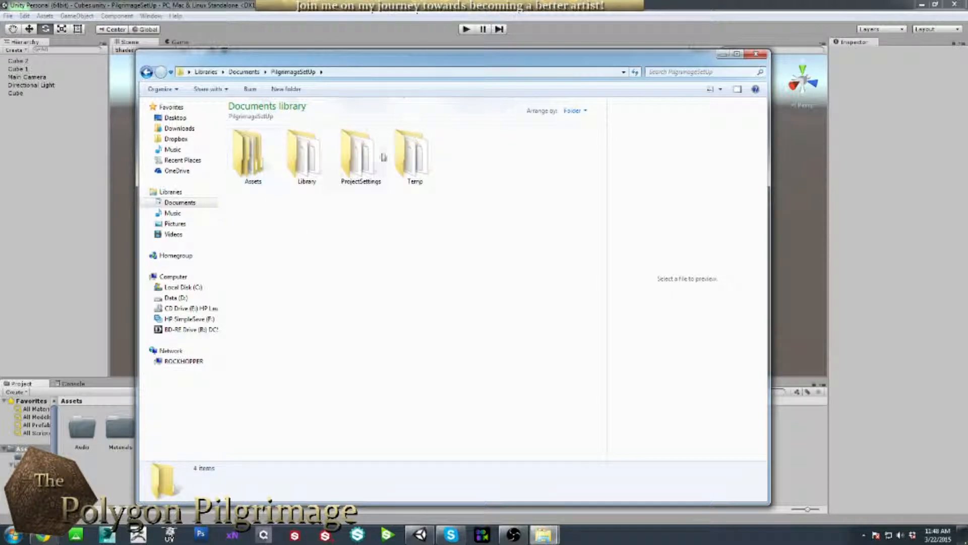
{"action": "left_click_drag", "start_coordinate": [402, 59], "coordinate": [389, 53]}
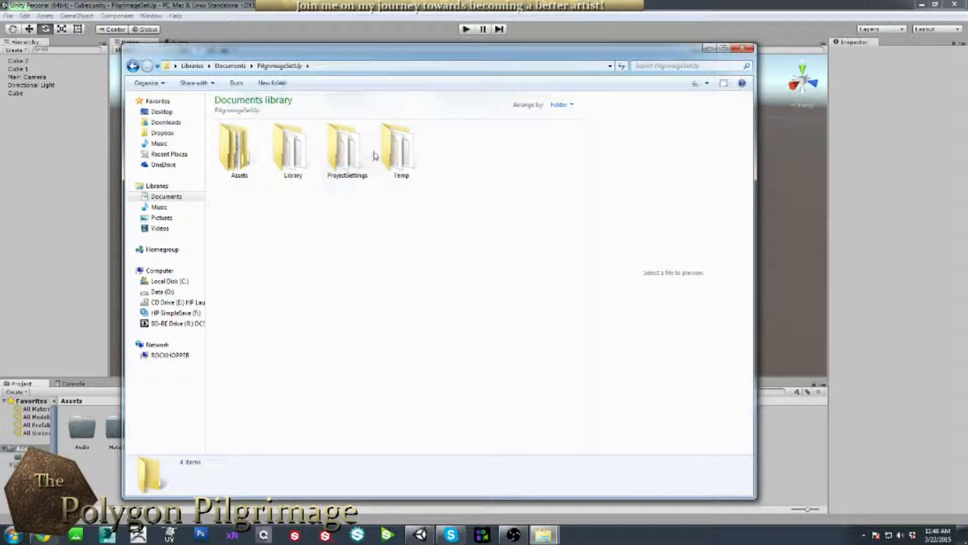
{"action": "double_click", "coordinate": [251, 163]}
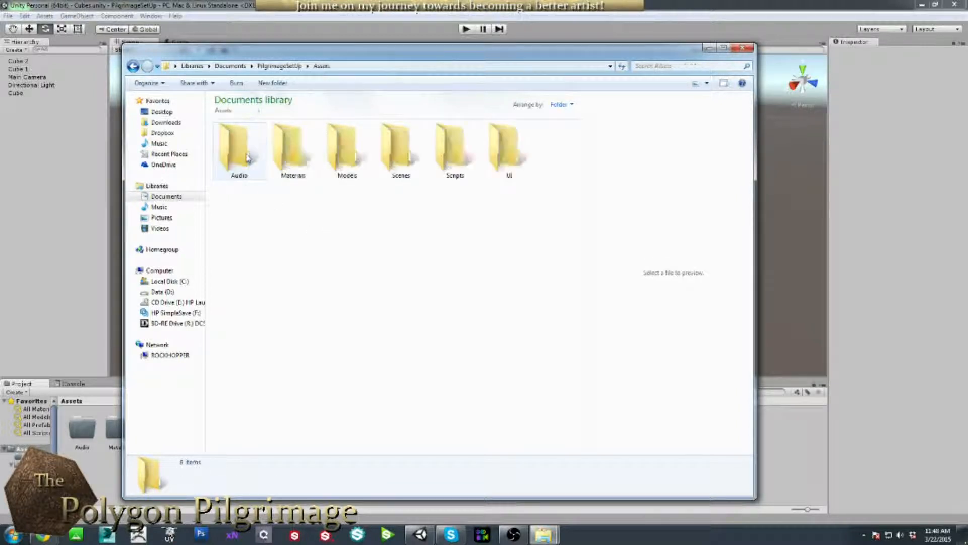
{"action": "left_click", "coordinate": [332, 156]}
{"action": "double_click", "coordinate": [331, 155]}
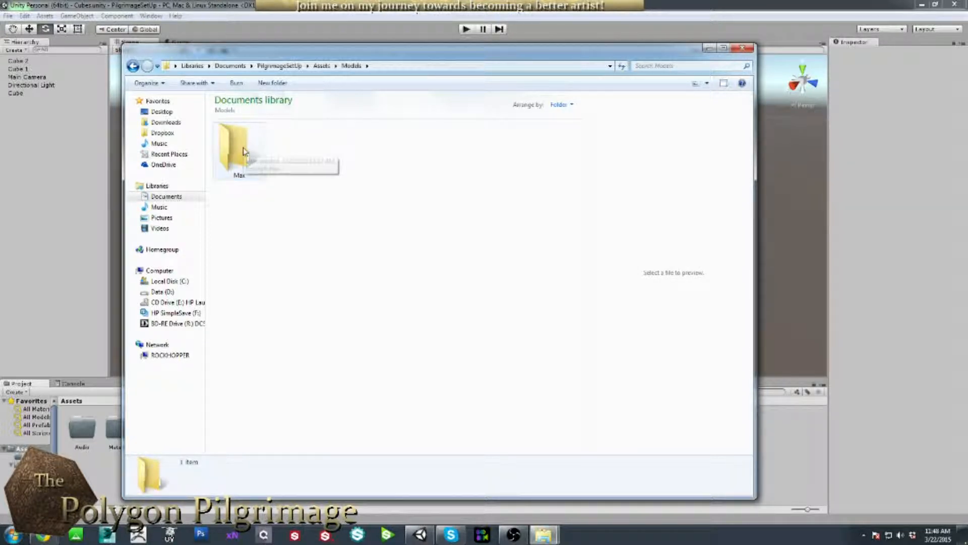
{"action": "double_click", "coordinate": [244, 152]}
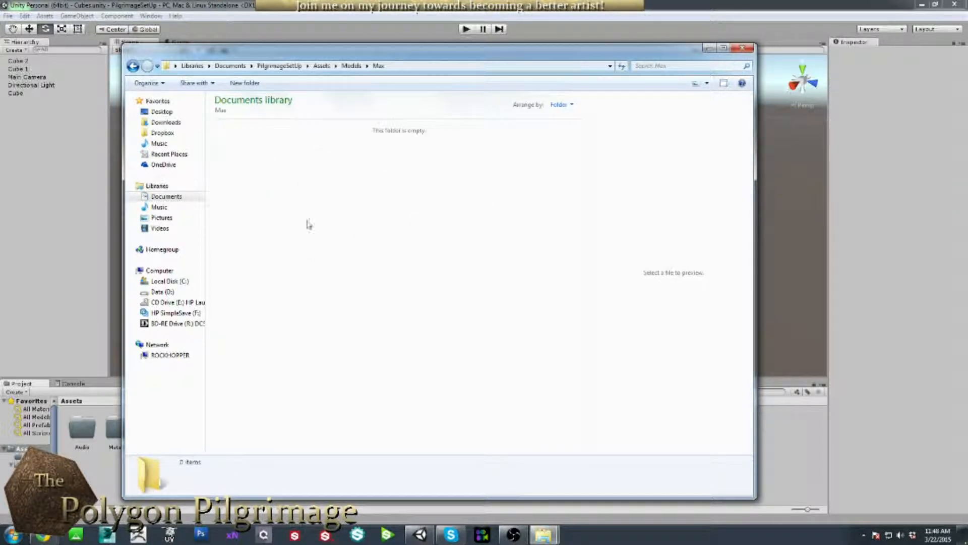
Return to PilgrimageSetUp and box-select its Assets, Library, ProjectSettings and Temp folders.
{"action": "left_click", "coordinate": [279, 66]}
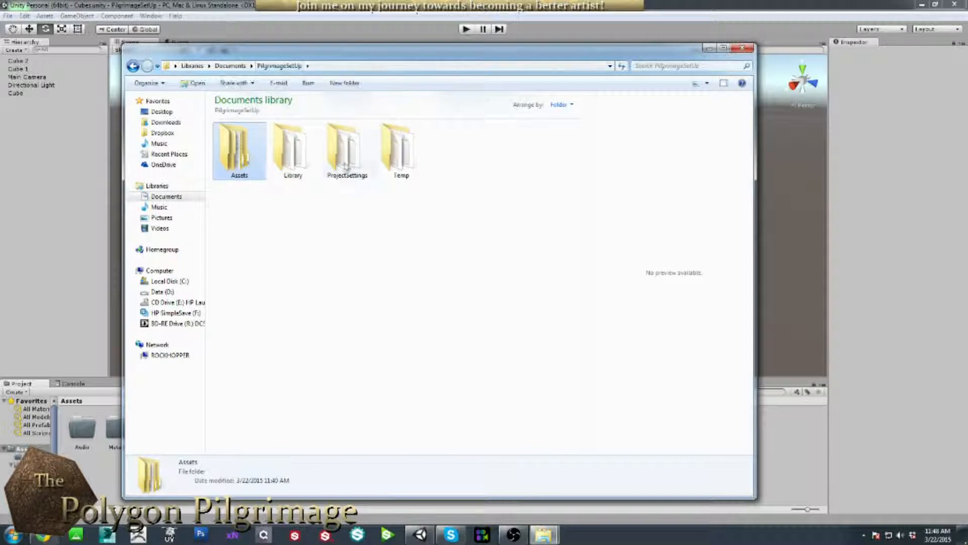
{"action": "left_click", "coordinate": [404, 280]}
{"action": "mouse_move", "coordinate": [465, 59]}
{"action": "left_mouse_down"}
{"action": "mouse_move", "coordinate": [455, 60]}
{"action": "mouse_move", "coordinate": [527, 38]}
{"action": "mouse_move", "coordinate": [458, 37]}
{"action": "mouse_move", "coordinate": [466, 50]}
{"action": "left_mouse_up"}
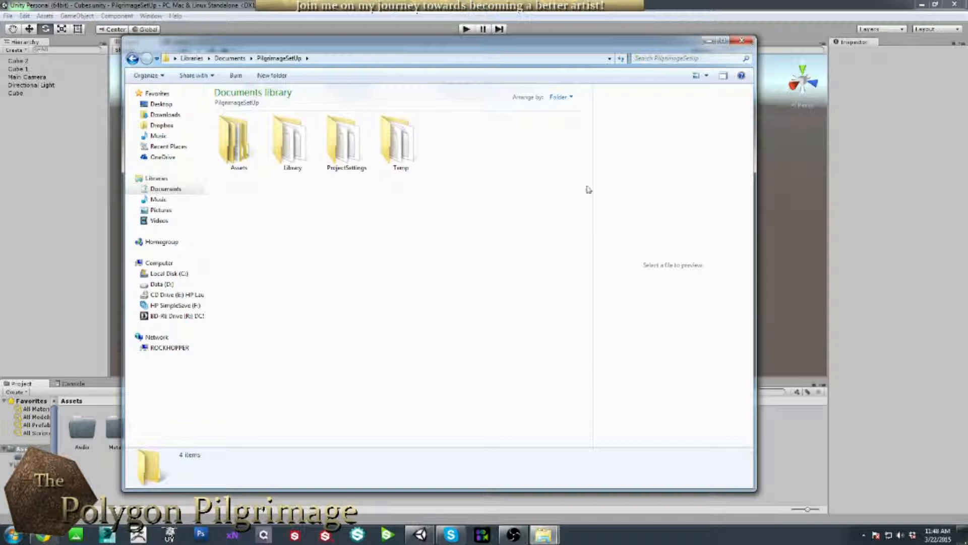
{"action": "left_click_drag", "start_coordinate": [498, 222], "coordinate": [223, 126]}
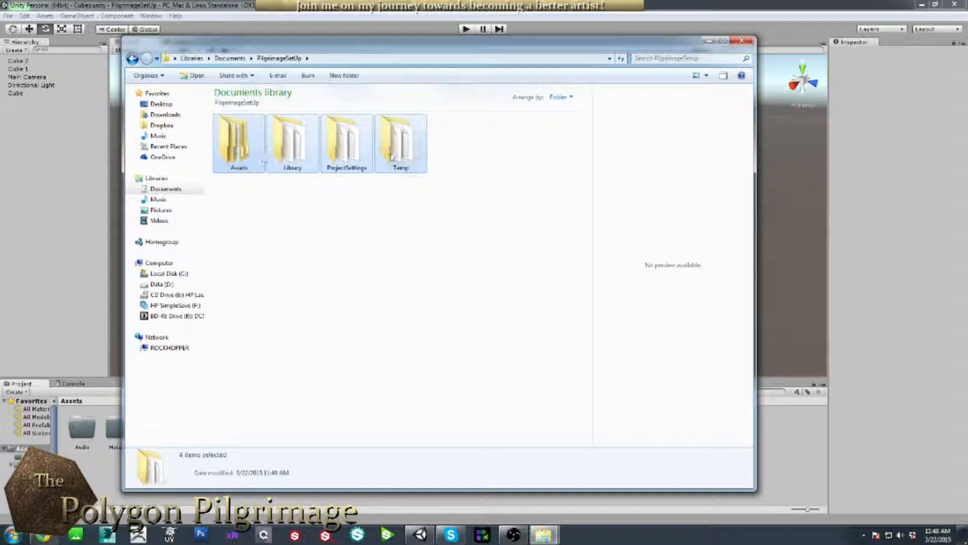
{"action": "left_click", "coordinate": [506, 248]}
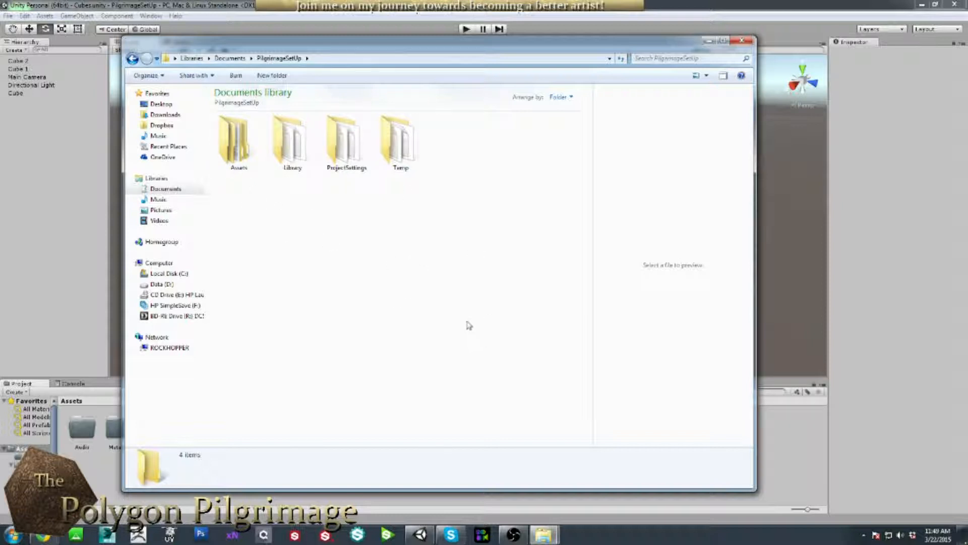
{"action": "left_click_drag", "start_coordinate": [493, 129], "coordinate": [222, 172]}
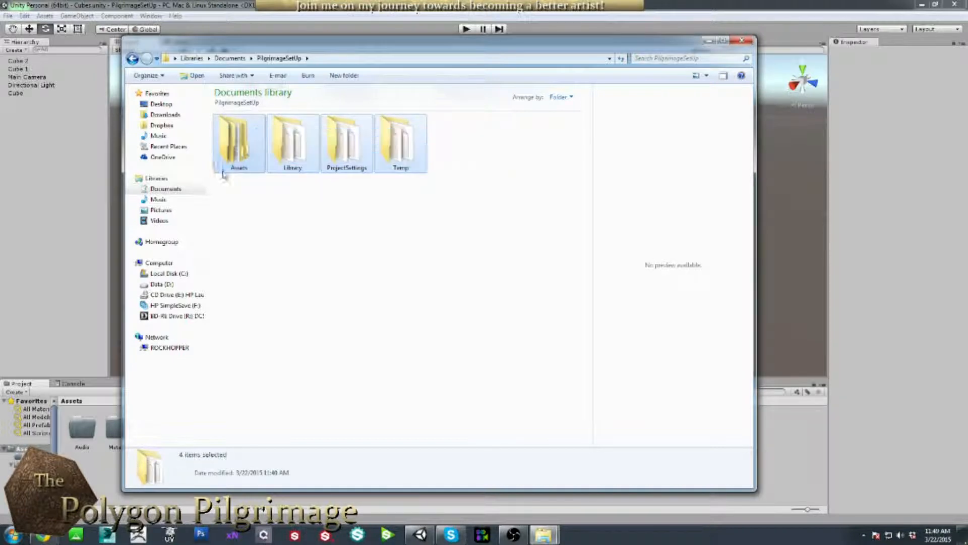
{"action": "left_click_drag", "start_coordinate": [482, 145], "coordinate": [225, 200]}
Back in Unity, open the Audio folder and create an SFX subfolder inside it.
{"action": "left_click", "coordinate": [709, 41]}
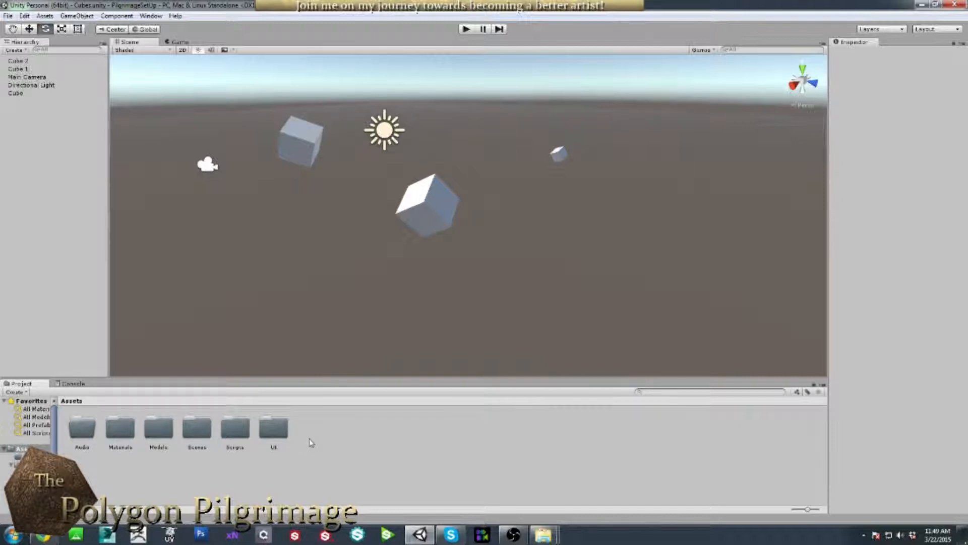
{"action": "double_click", "coordinate": [82, 428]}
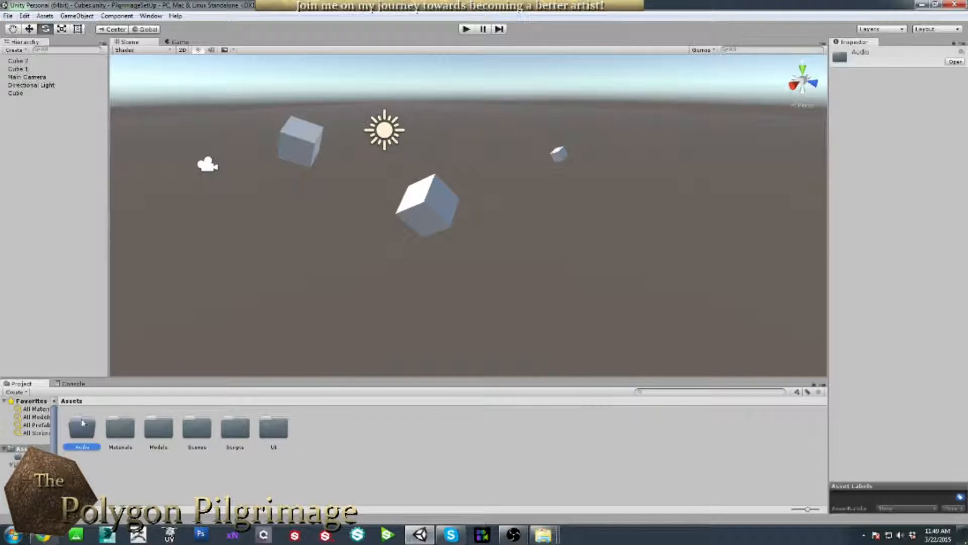
{"action": "right_click", "coordinate": [237, 426]}
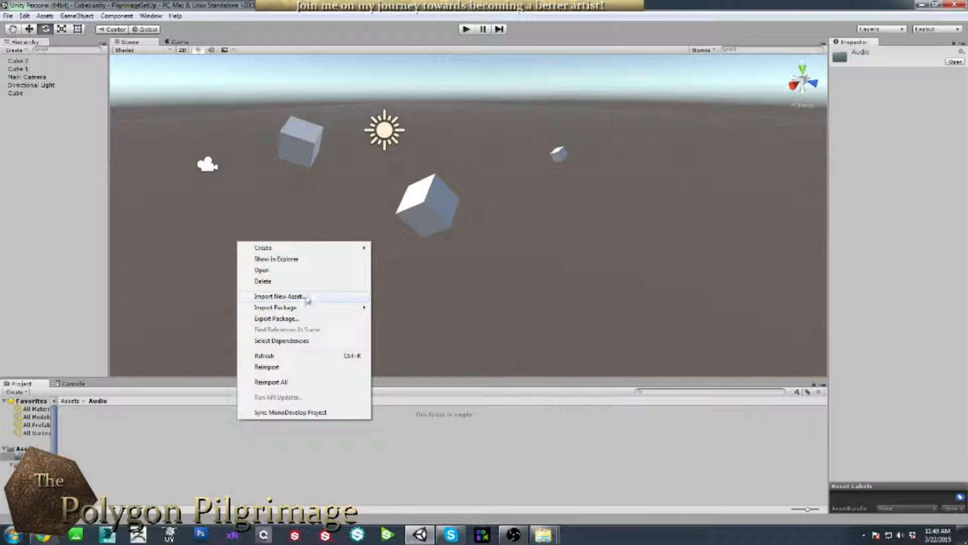
{"action": "mouse_move", "coordinate": [353, 248]}
{"action": "left_click", "coordinate": [194, 249]}
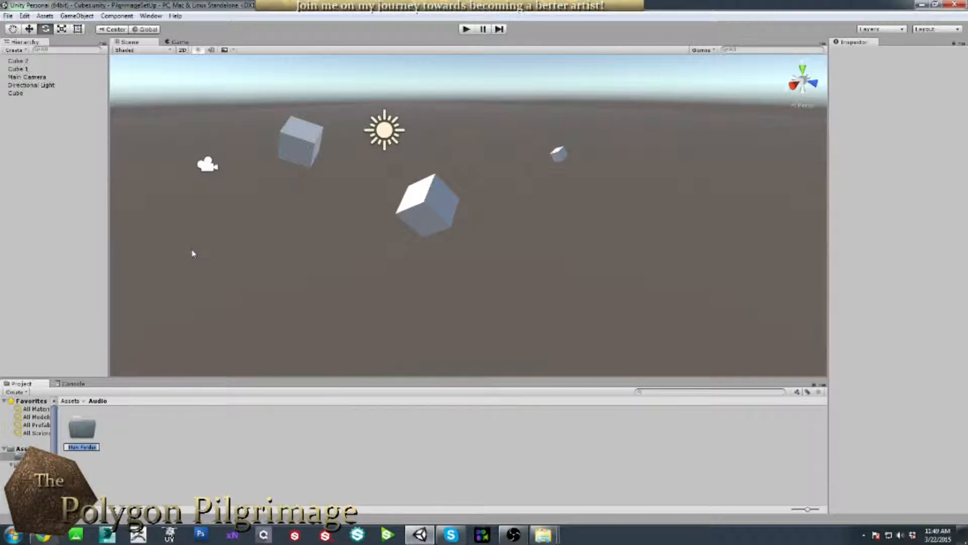
{"action": "type", "text": "SFX"}
{"action": "key", "text": "Return"}
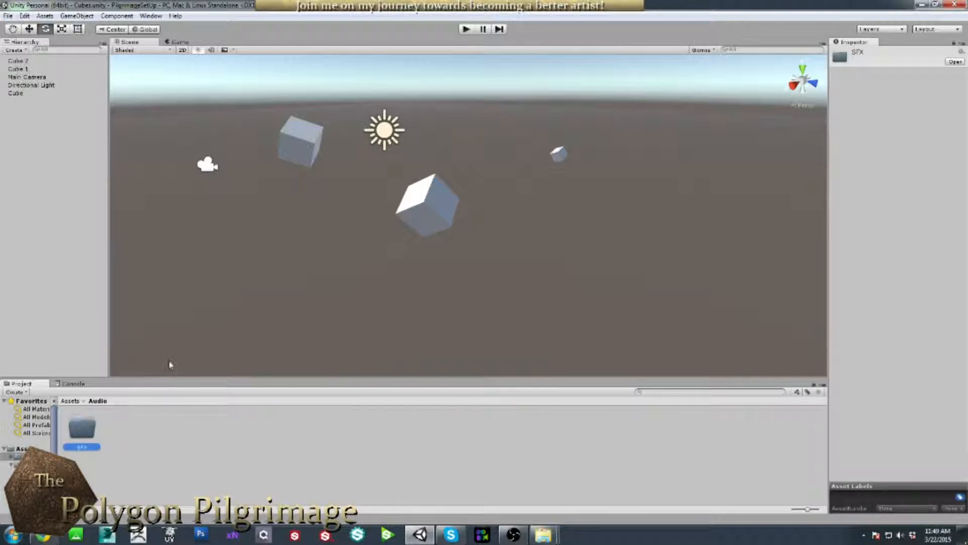
Add a second Audio subfolder named Music alongside SFX.
{"action": "left_click", "coordinate": [165, 448]}
{"action": "right_click", "coordinate": [165, 448]}
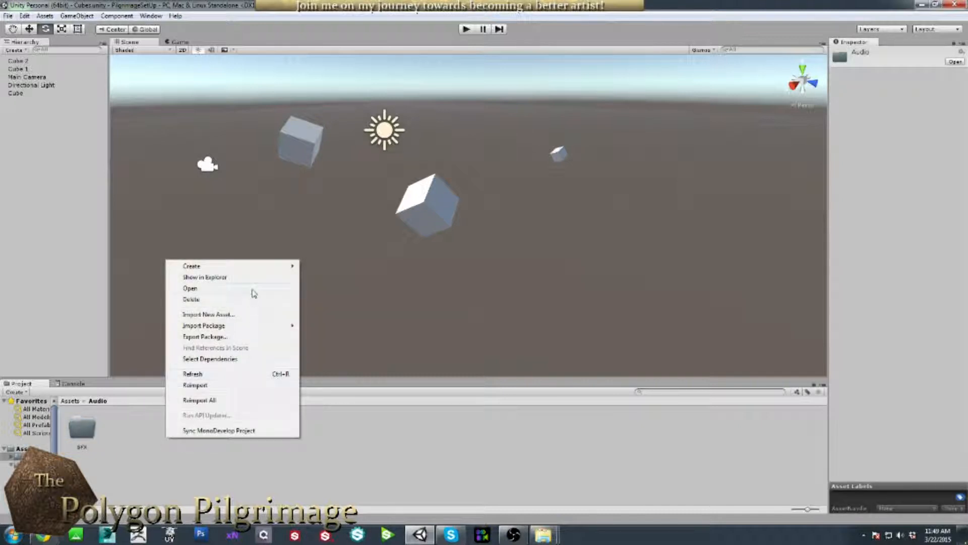
{"action": "mouse_move", "coordinate": [218, 270]}
{"action": "left_click", "coordinate": [132, 267]}
{"action": "type", "text": "M"}
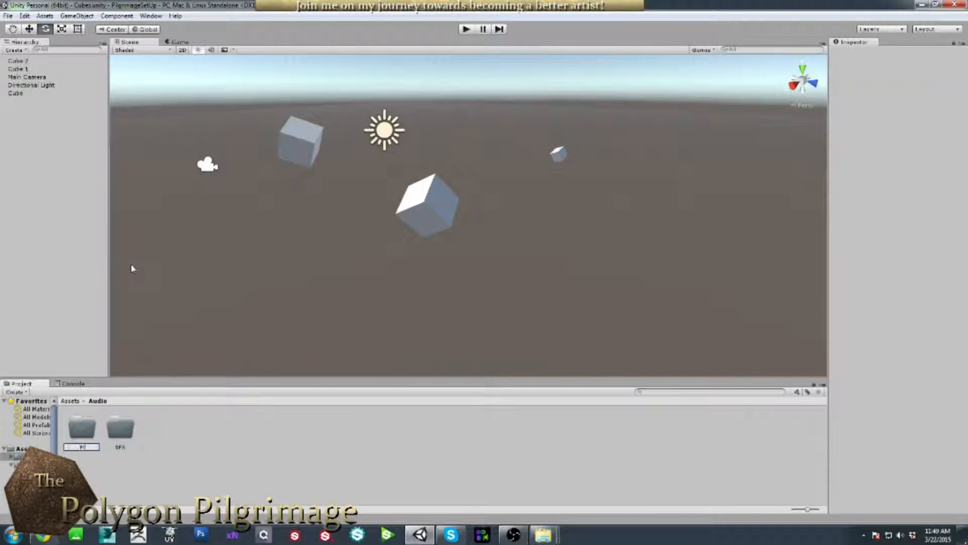
{"action": "type", "text": "usic"}
{"action": "key", "text": "Return"}
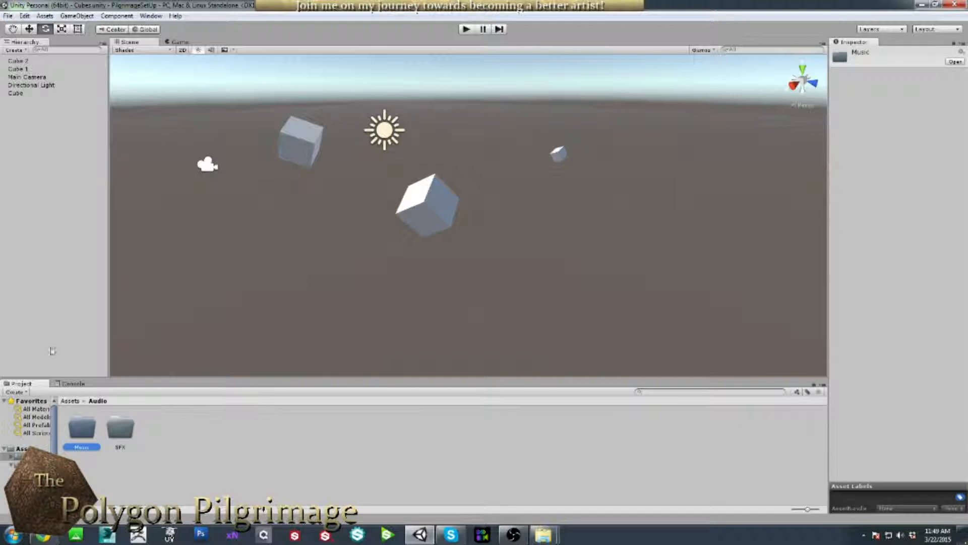
{"action": "left_click", "coordinate": [175, 432]}
{"action": "left_click", "coordinate": [130, 427]}
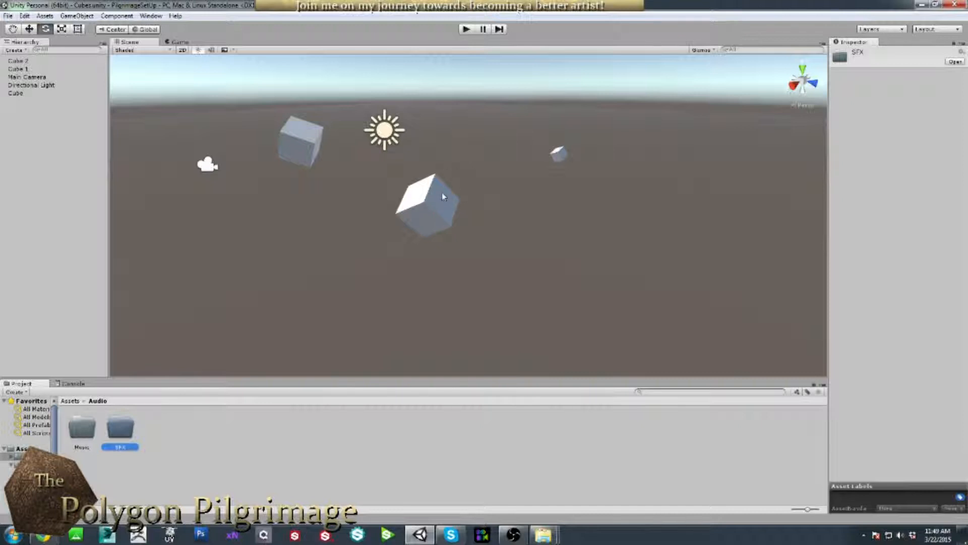
{"action": "left_click", "coordinate": [93, 429]}
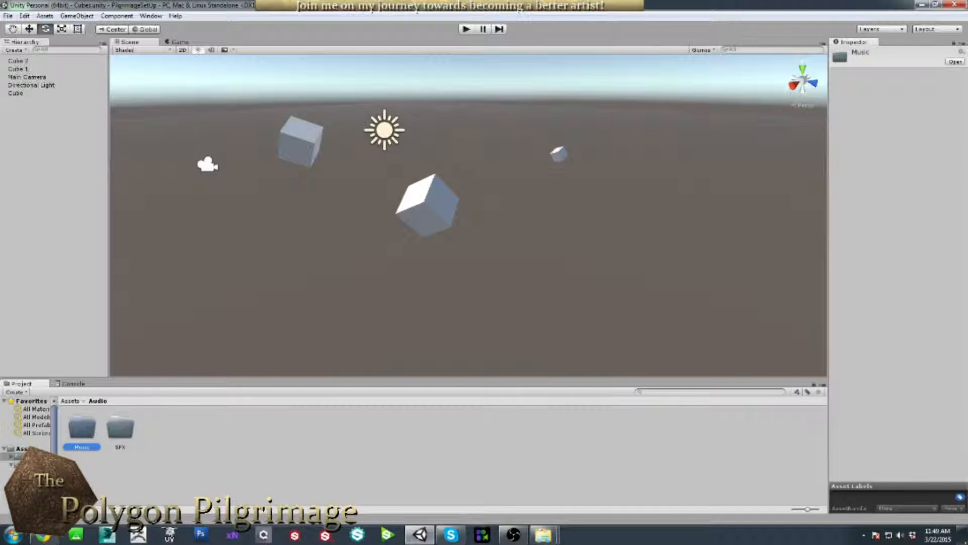
{"action": "left_click", "coordinate": [170, 438]}
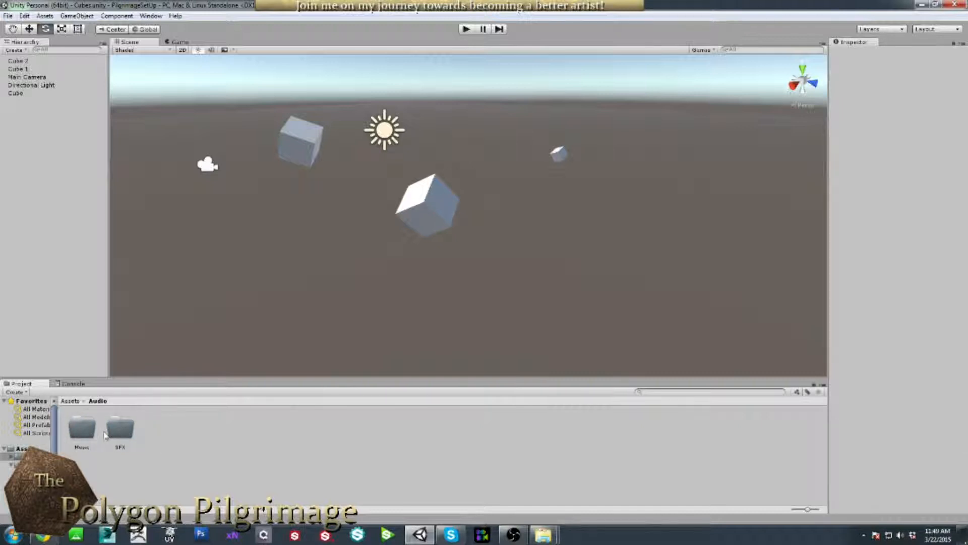
Open the SFX folder and create a Characters subfolder in it.
{"action": "double_click", "coordinate": [133, 431]}
{"action": "right_click", "coordinate": [186, 437]}
{"action": "mouse_move", "coordinate": [241, 266]}
{"action": "left_click", "coordinate": [170, 262]}
{"action": "type", "text": "d"}
{"action": "key", "text": "Return"}
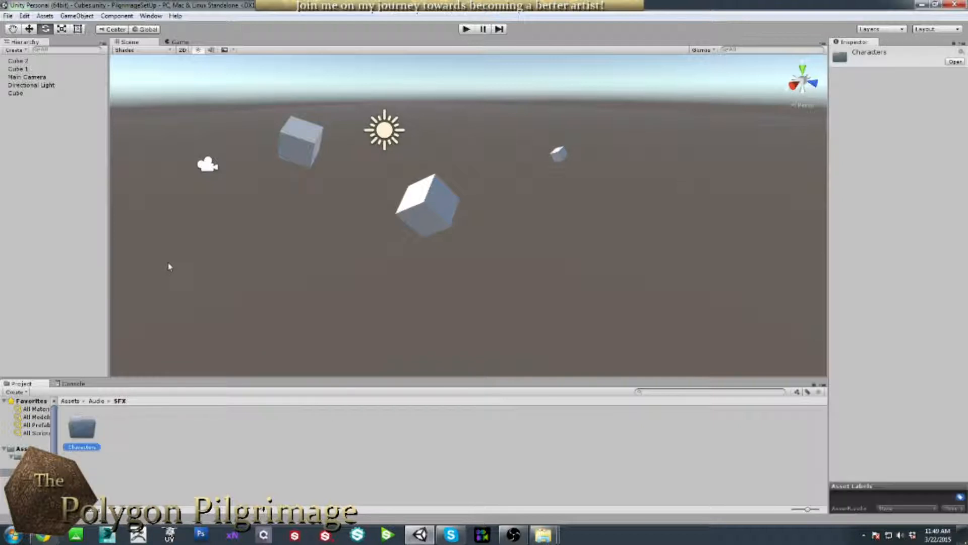
Add a UI folder inside SFX, rename it UI(SFX), then bring the project's Explorer window forward.
{"action": "right_click", "coordinate": [193, 452]}
{"action": "mouse_move", "coordinate": [219, 279]}
{"action": "left_click", "coordinate": [172, 282]}
{"action": "type", "text": "UI"}
{"action": "key", "text": "Return"}
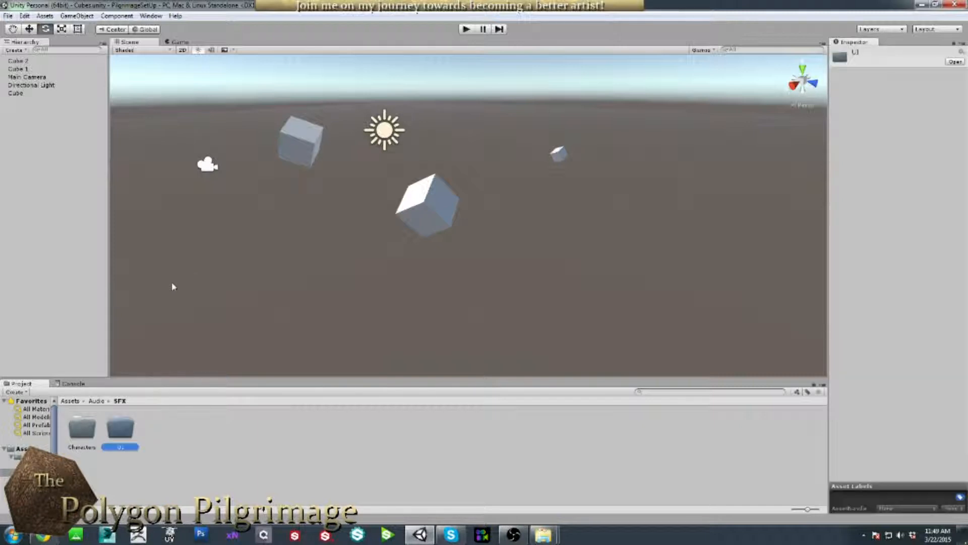
{"action": "left_click", "coordinate": [126, 448]}
{"action": "type", "text": "(SFX)"}
{"action": "key", "text": "Return"}
{"action": "left_click", "coordinate": [187, 470]}
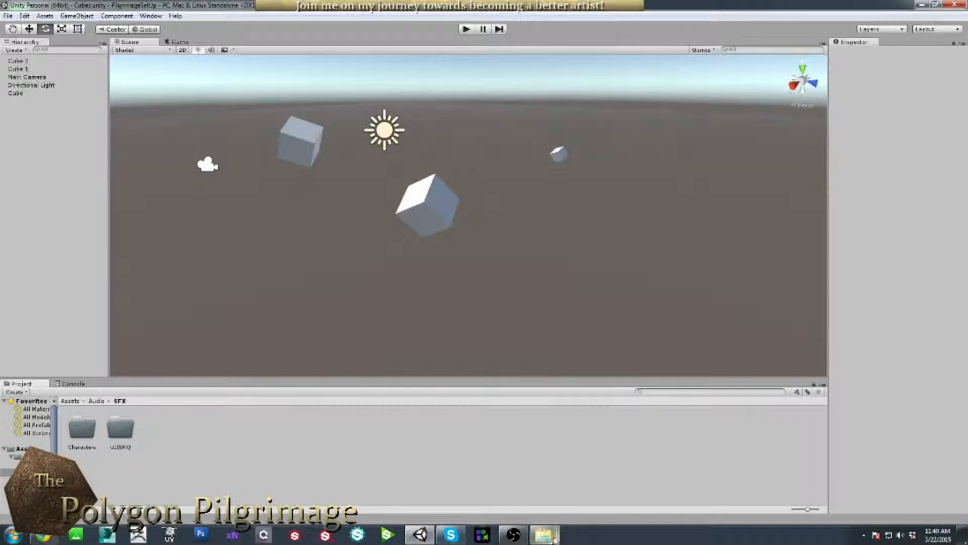
{"action": "mouse_move", "coordinate": [544, 534]}
{"action": "left_click", "coordinate": [493, 476]}
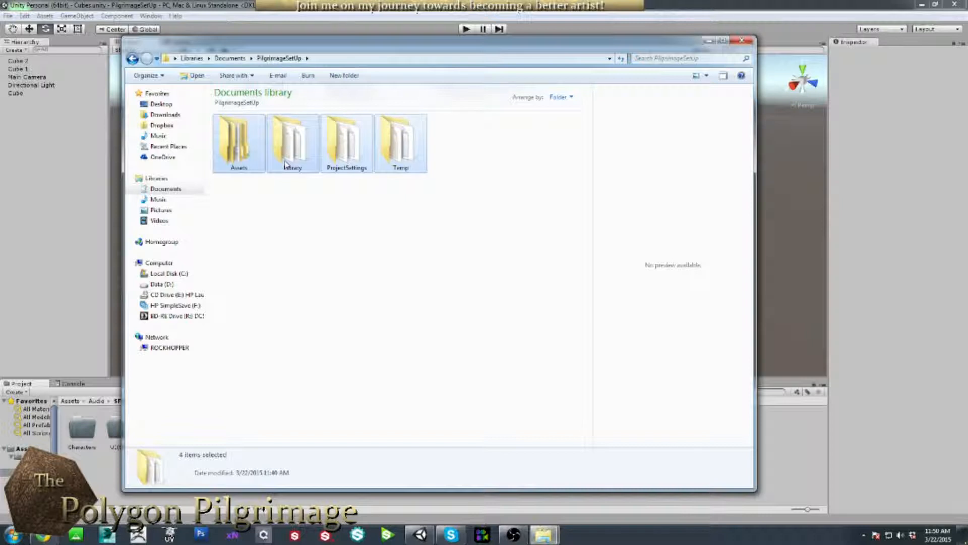
Browse on disk to Assets\Audio\SFX\UI(SFX), confirm it is empty, then return to PilgrimageSetUp.
{"action": "double_click", "coordinate": [236, 142]}
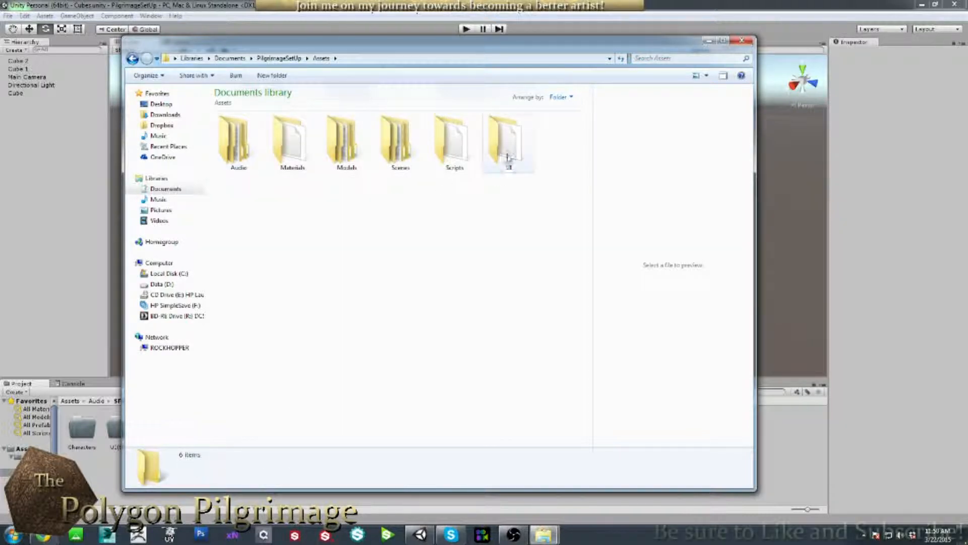
{"action": "left_click", "coordinate": [508, 152]}
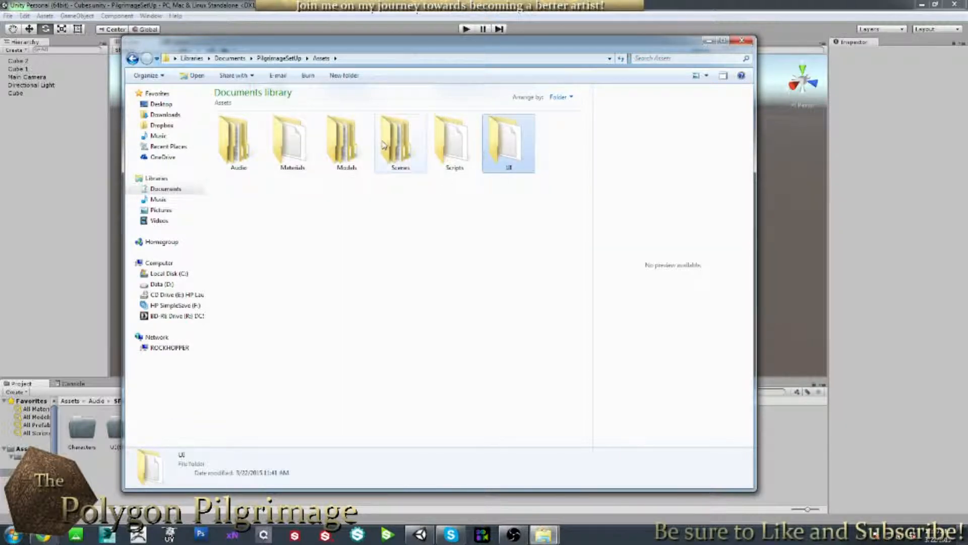
{"action": "double_click", "coordinate": [250, 144]}
{"action": "double_click", "coordinate": [287, 144]}
{"action": "double_click", "coordinate": [288, 146]}
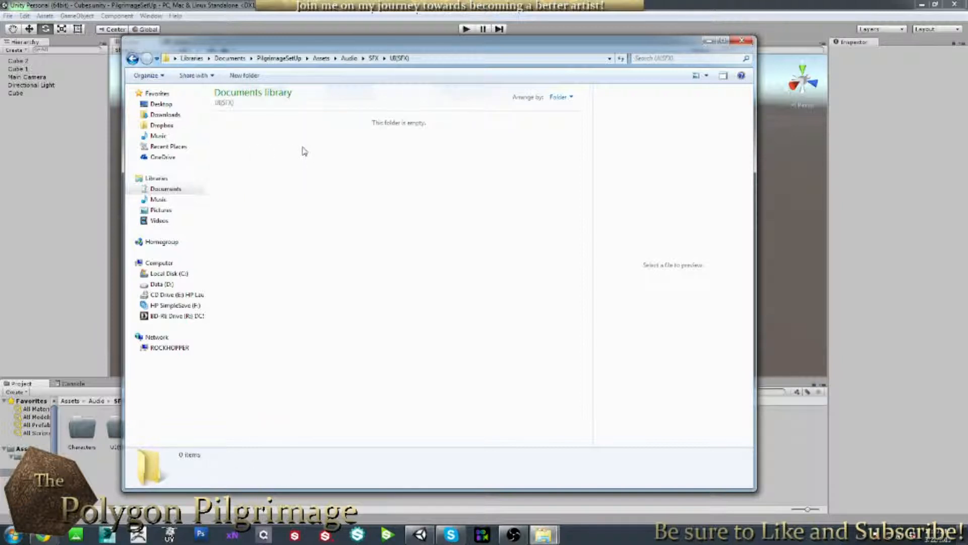
{"action": "left_click", "coordinate": [278, 58]}
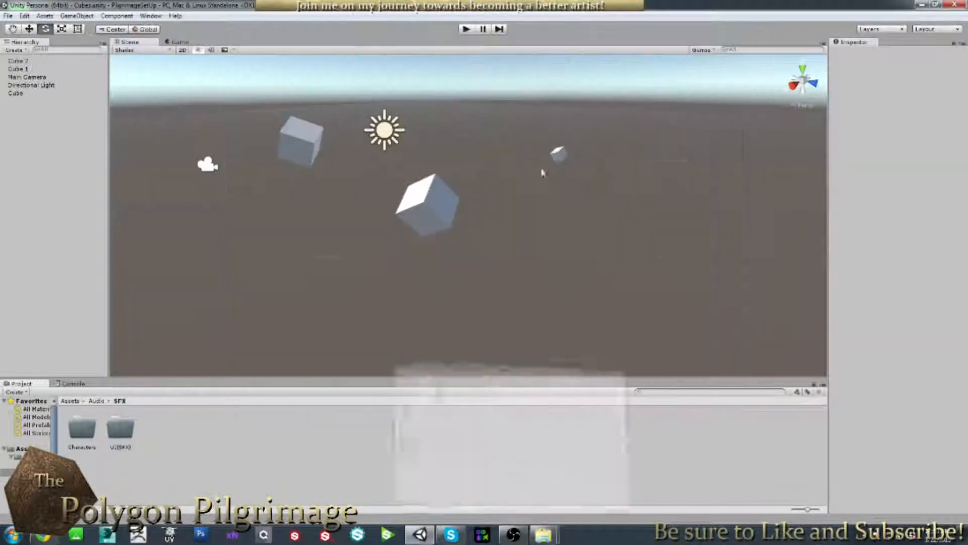
Return the Project view to the Assets root and collapse the Audio, Materials and Models tree folders.
{"action": "left_click", "coordinate": [709, 40]}
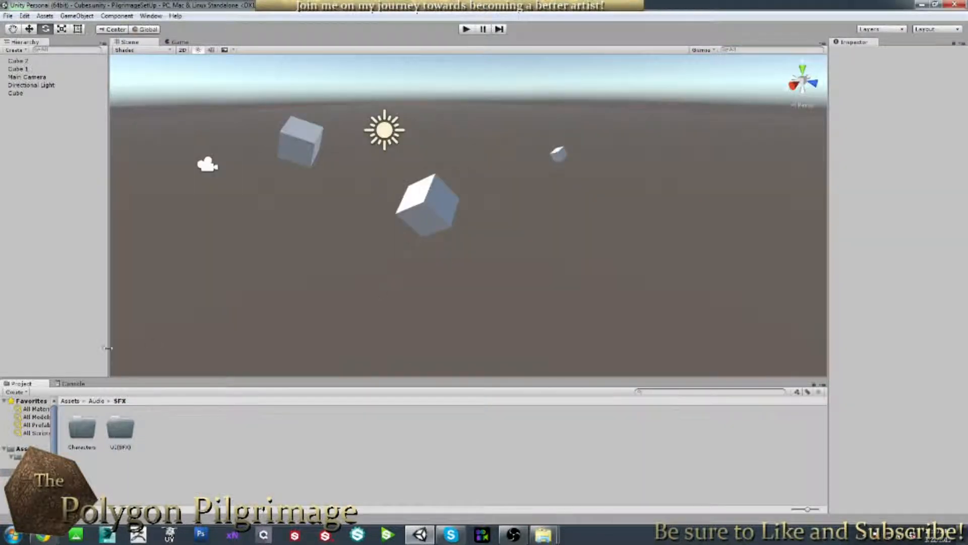
{"action": "left_click", "coordinate": [67, 401]}
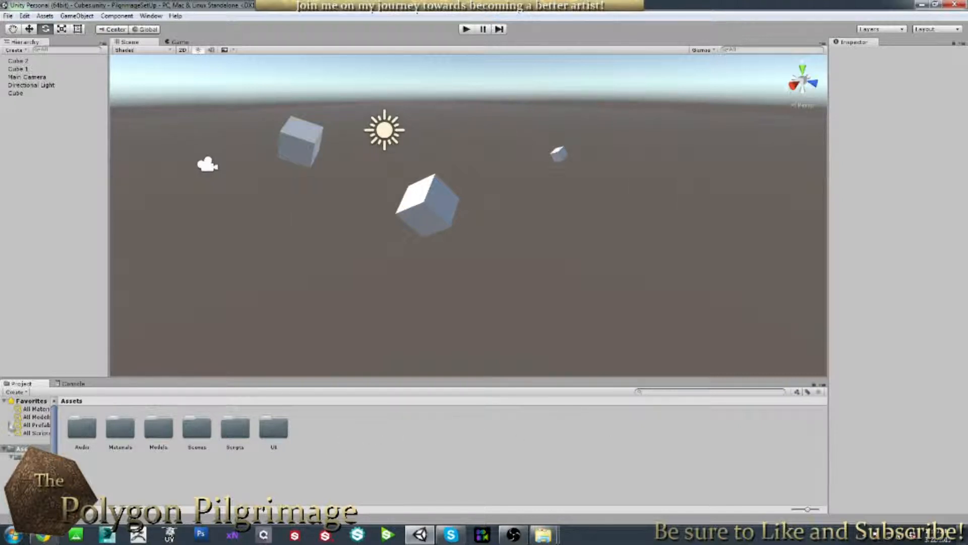
{"action": "left_click_drag", "start_coordinate": [54, 429], "coordinate": [55, 447]}
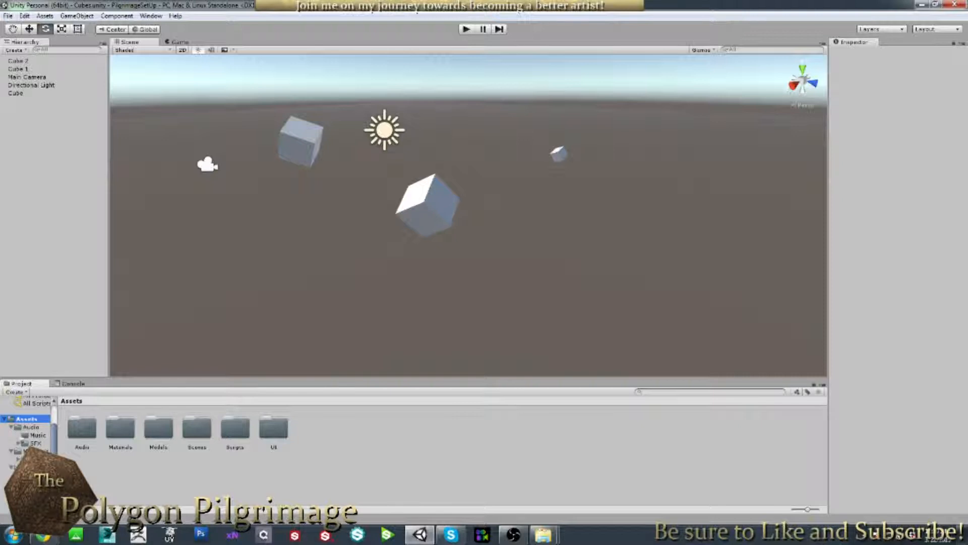
{"action": "left_click", "coordinate": [12, 427]}
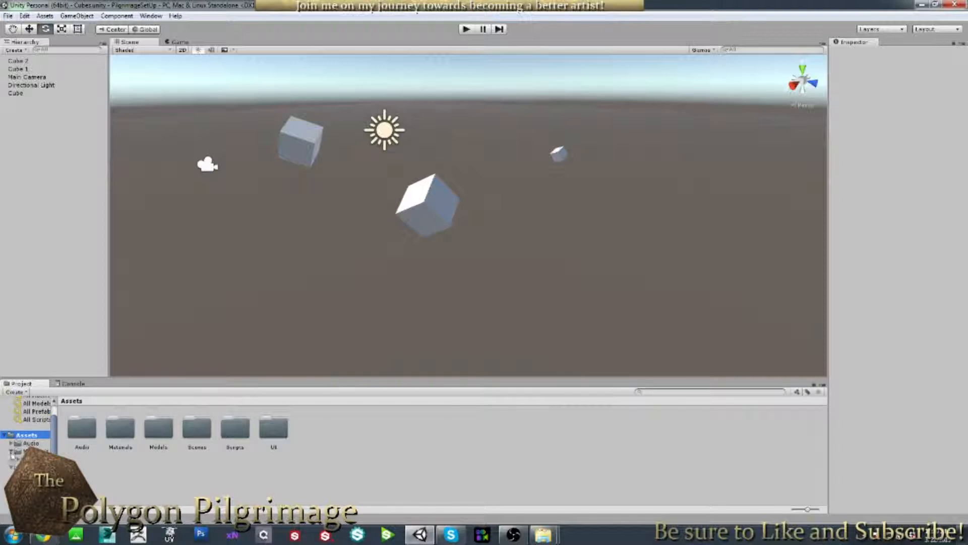
{"action": "left_click", "coordinate": [11, 451]}
{"action": "left_click", "coordinate": [12, 467]}
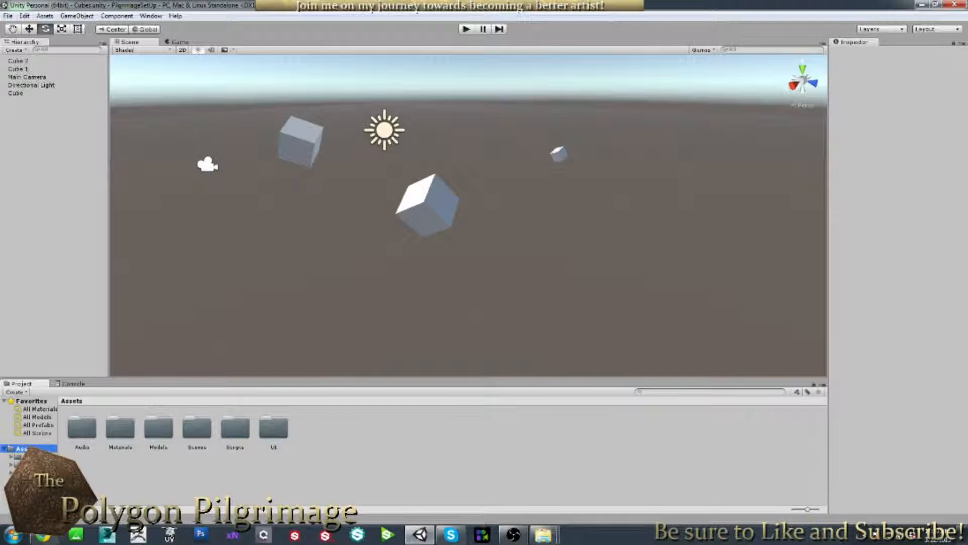
{"action": "left_click", "coordinate": [437, 421]}
Click through the three cubes in the Scene view, then clear the selection.
{"action": "left_click", "coordinate": [77, 16]}
{"action": "left_click", "coordinate": [384, 442]}
{"action": "left_click", "coordinate": [322, 151]}
{"action": "left_click", "coordinate": [437, 189]}
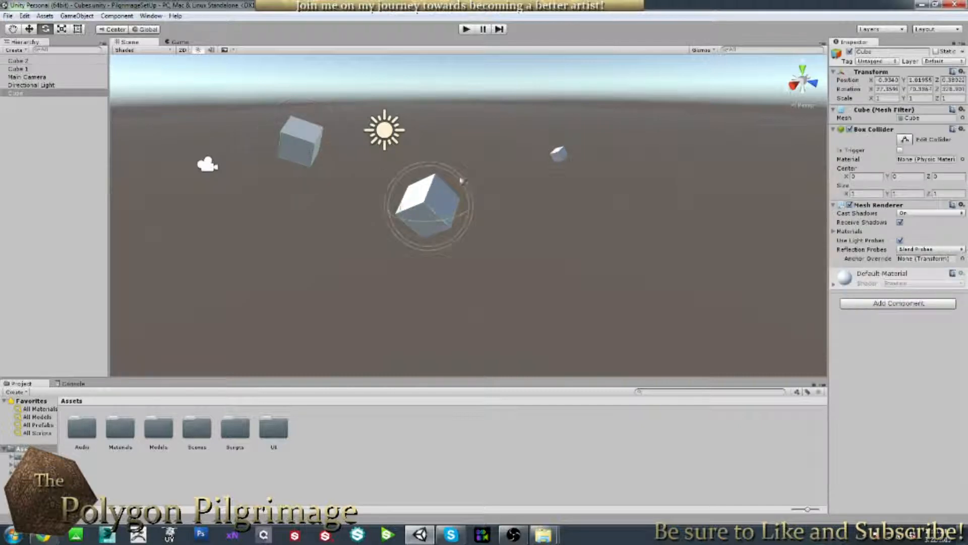
{"action": "left_click", "coordinate": [558, 155]}
{"action": "left_click", "coordinate": [447, 204]}
{"action": "left_click", "coordinate": [503, 285]}
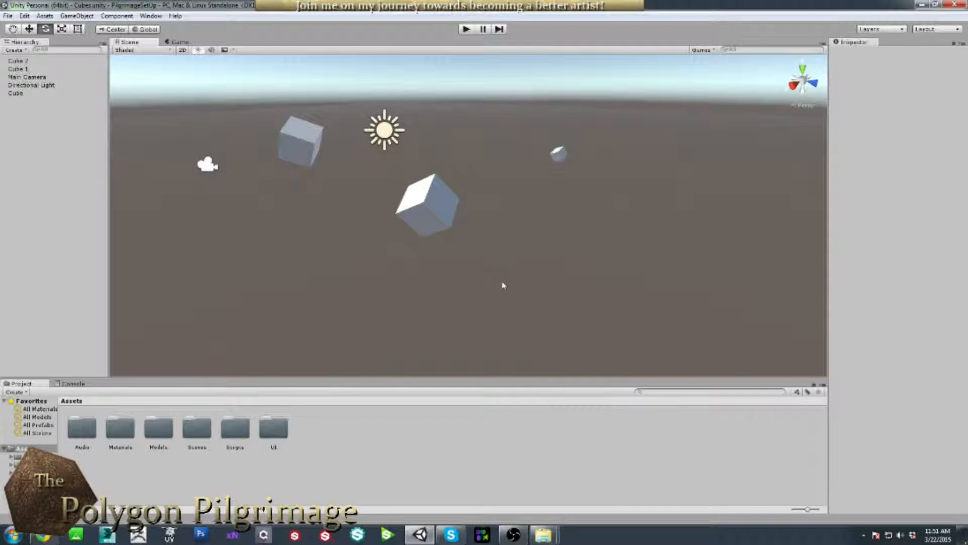